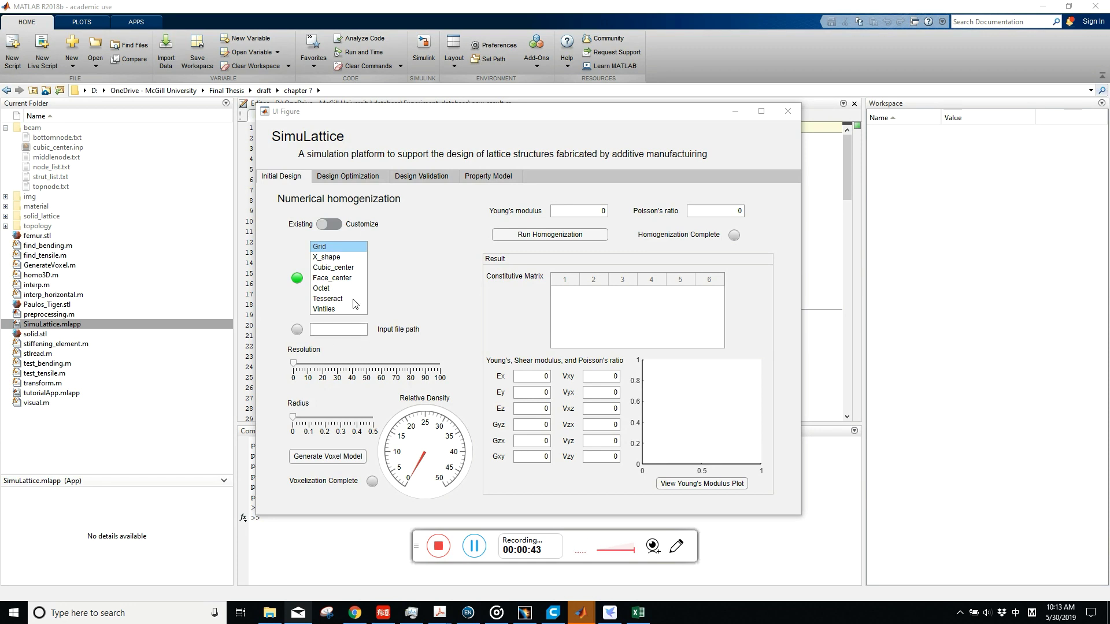
Preview the existing unit cell topologies from X_shape through Vintiles
{"action": "left_click", "coordinate": [335, 259]}
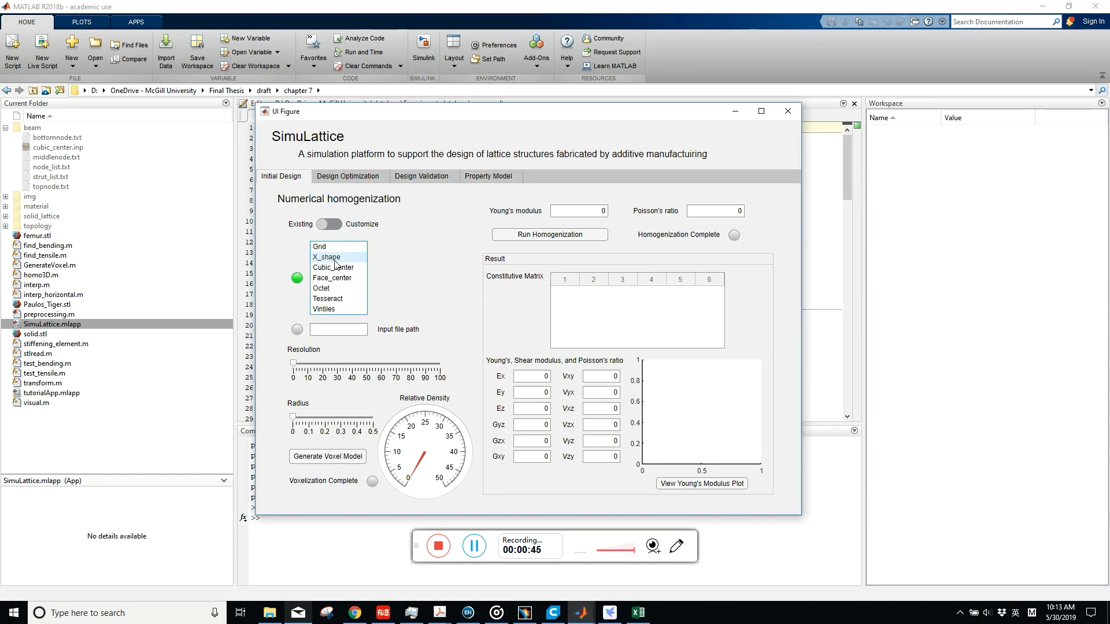
{"action": "left_click", "coordinate": [335, 267]}
{"action": "left_click", "coordinate": [337, 278]}
{"action": "left_click", "coordinate": [338, 289]}
{"action": "left_click", "coordinate": [339, 299]}
{"action": "left_click", "coordinate": [339, 310]}
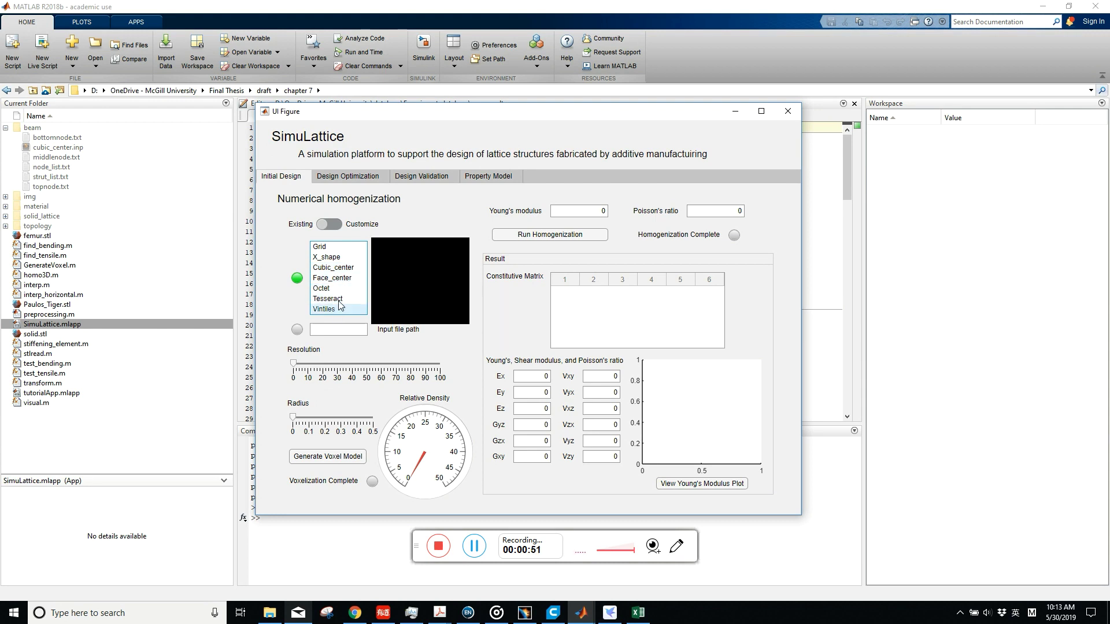
Generate the voxel model of the X_shape cell with resolution 24 and radius 0.119
{"action": "left_click", "coordinate": [340, 258]}
{"action": "left_click_drag", "start_coordinate": [293, 363], "coordinate": [330, 376]}
{"action": "left_click_drag", "start_coordinate": [295, 411], "coordinate": [298, 416]}
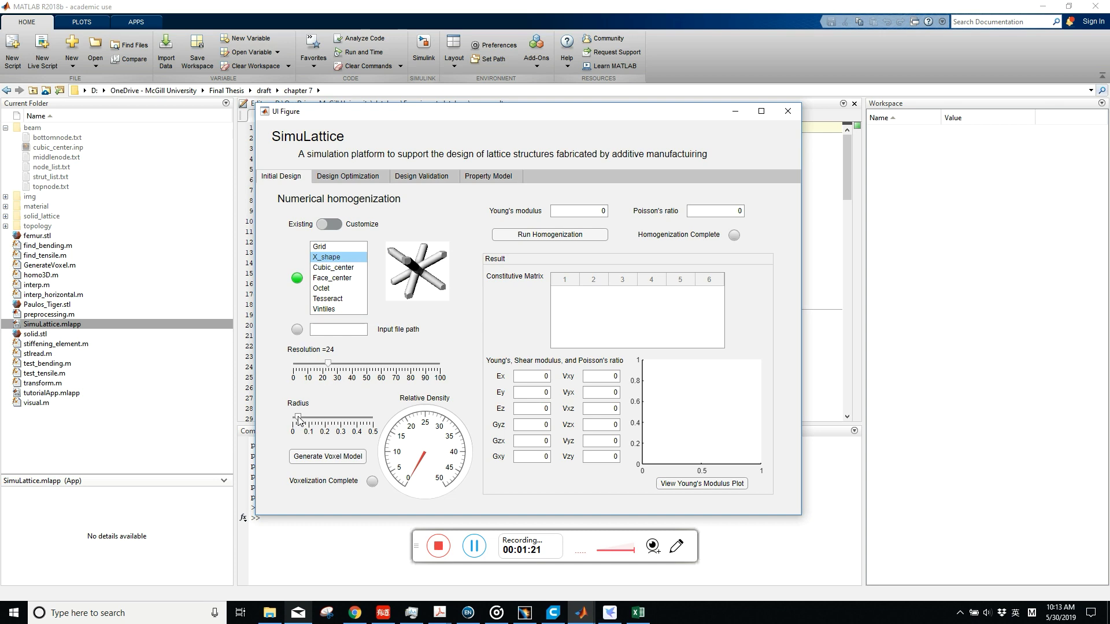
{"action": "left_click_drag", "start_coordinate": [299, 417], "coordinate": [312, 417]}
{"action": "left_click", "coordinate": [314, 457]}
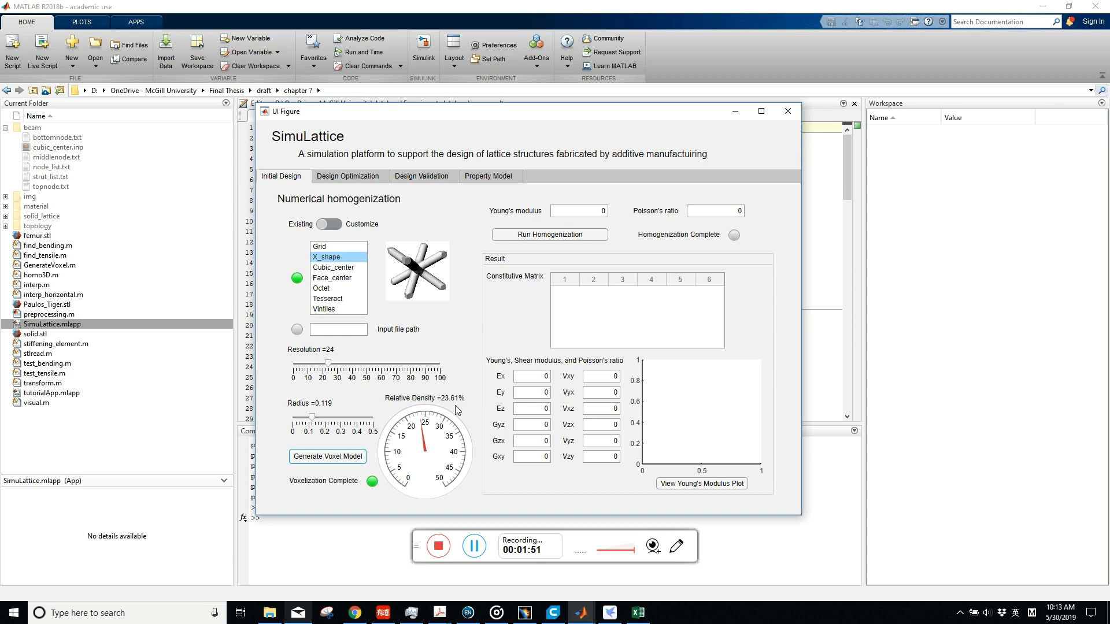
Run the homogenization with a Young's modulus of 1000 and a Poisson's ratio of 0.3
{"action": "left_click", "coordinate": [598, 211]}
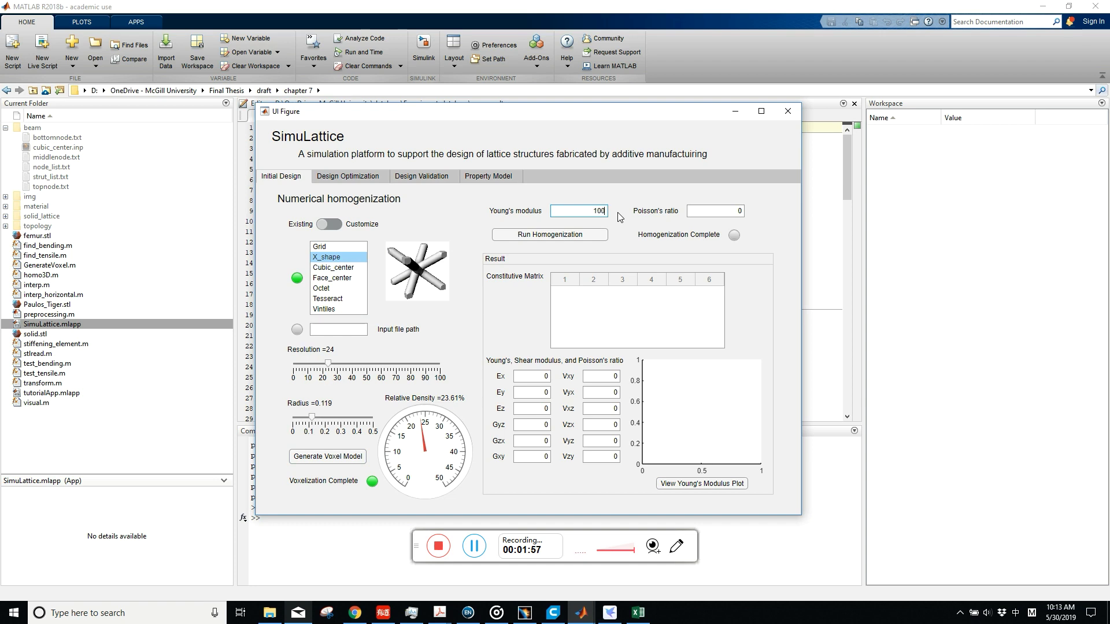
{"action": "type", "text": "1000"}
{"action": "left_click", "coordinate": [739, 211]}
{"action": "type", "text": "0.3"}
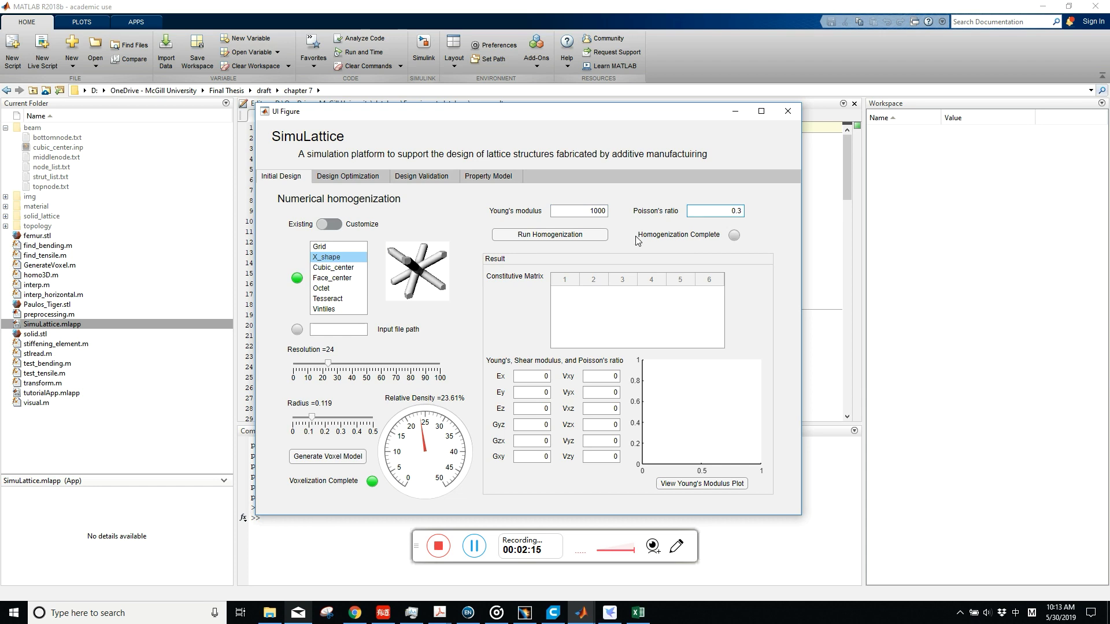
{"action": "left_click", "coordinate": [574, 237]}
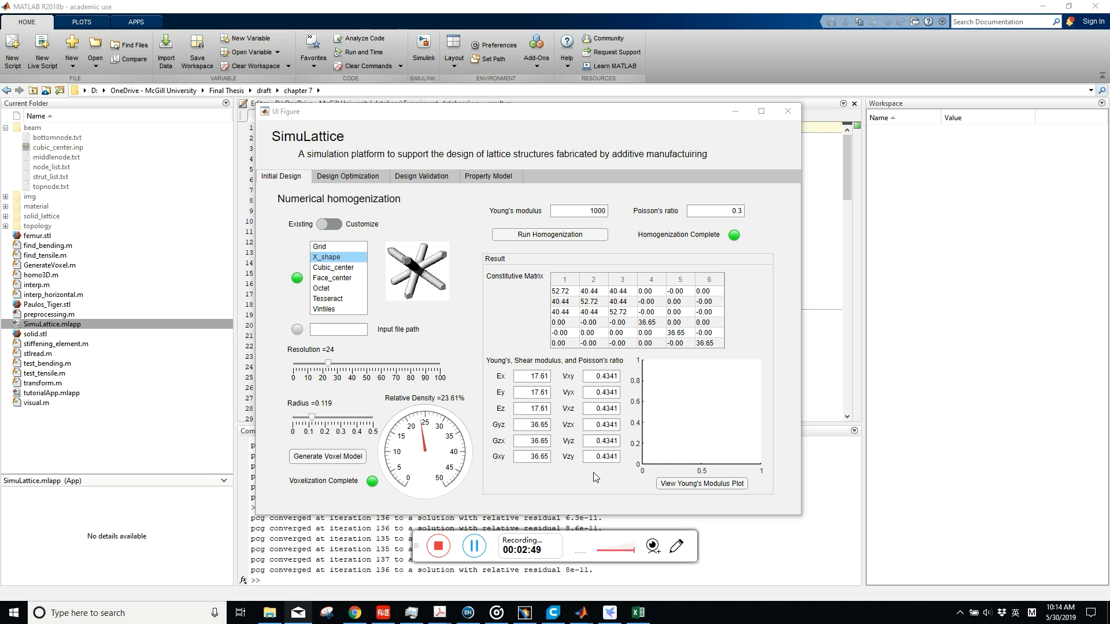
Plot the Young's modulus surface and rotate it to inspect it from another angle
{"action": "left_click", "coordinate": [719, 489]}
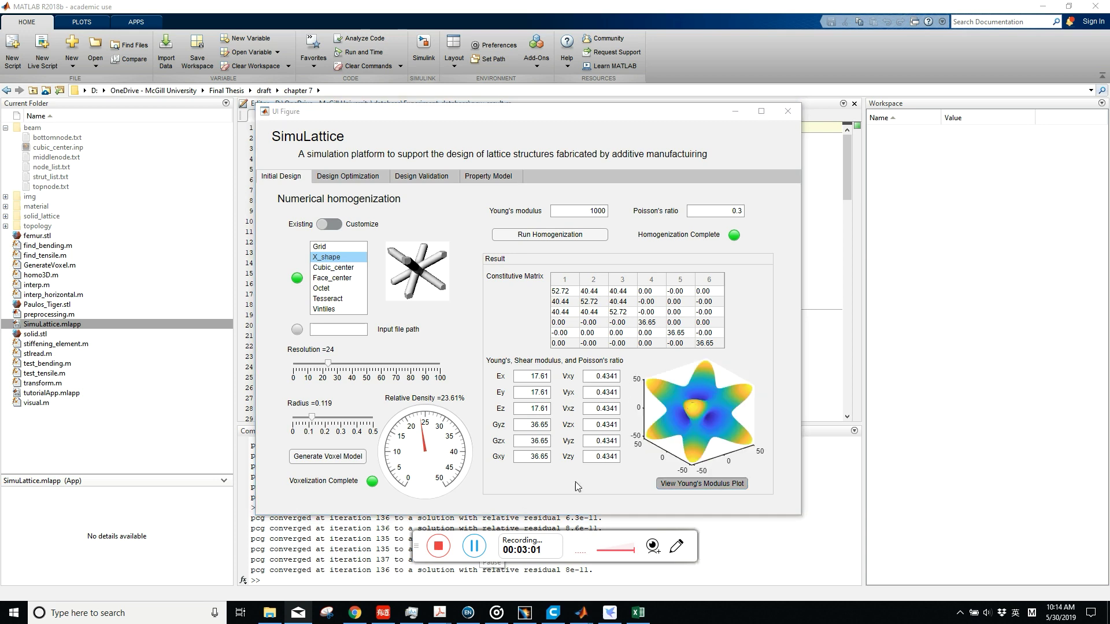
{"action": "left_click", "coordinate": [727, 419]}
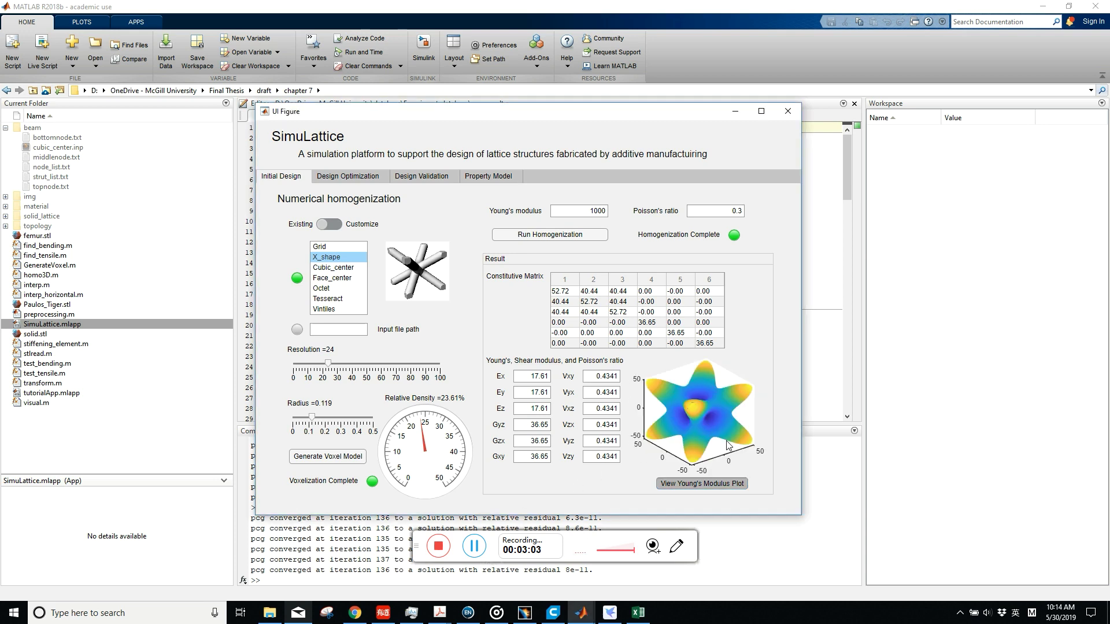
{"action": "left_click_drag", "start_coordinate": [720, 453], "coordinate": [697, 447]}
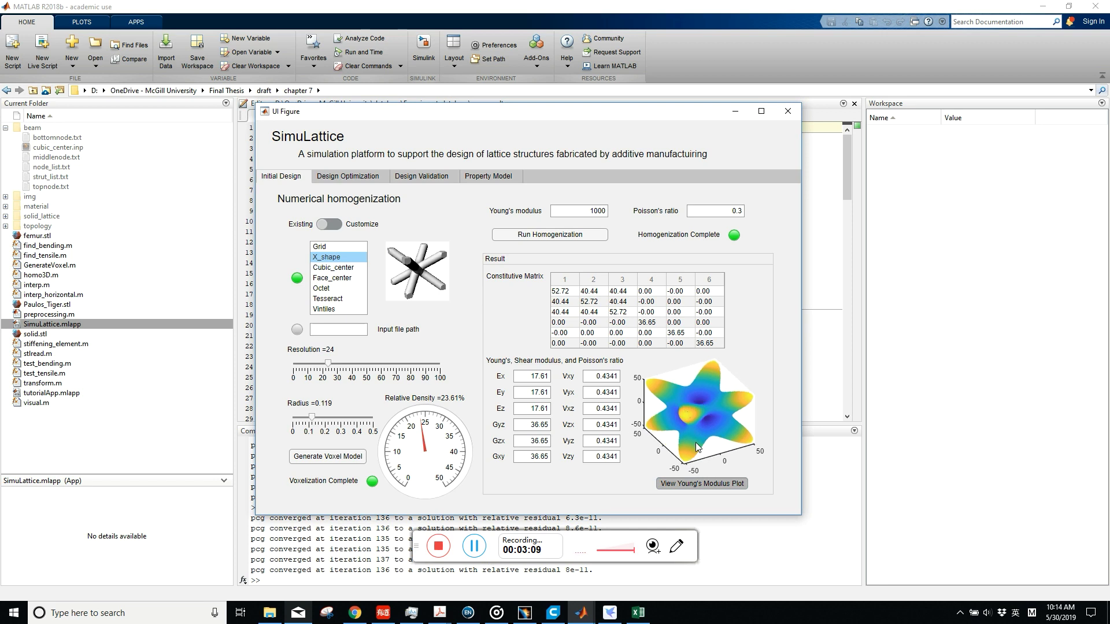
{"action": "left_click_drag", "start_coordinate": [695, 442], "coordinate": [640, 420]}
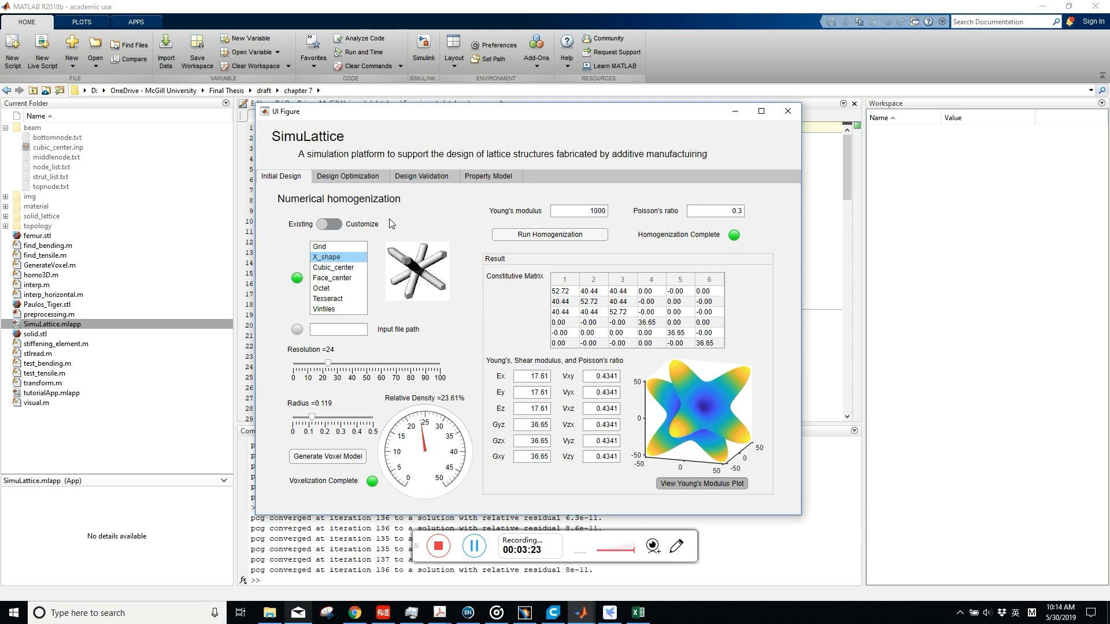
In the design optimization section, set the strut length to 10 and the radius to 0.8 for the bending coefficients
{"action": "left_click", "coordinate": [356, 176]}
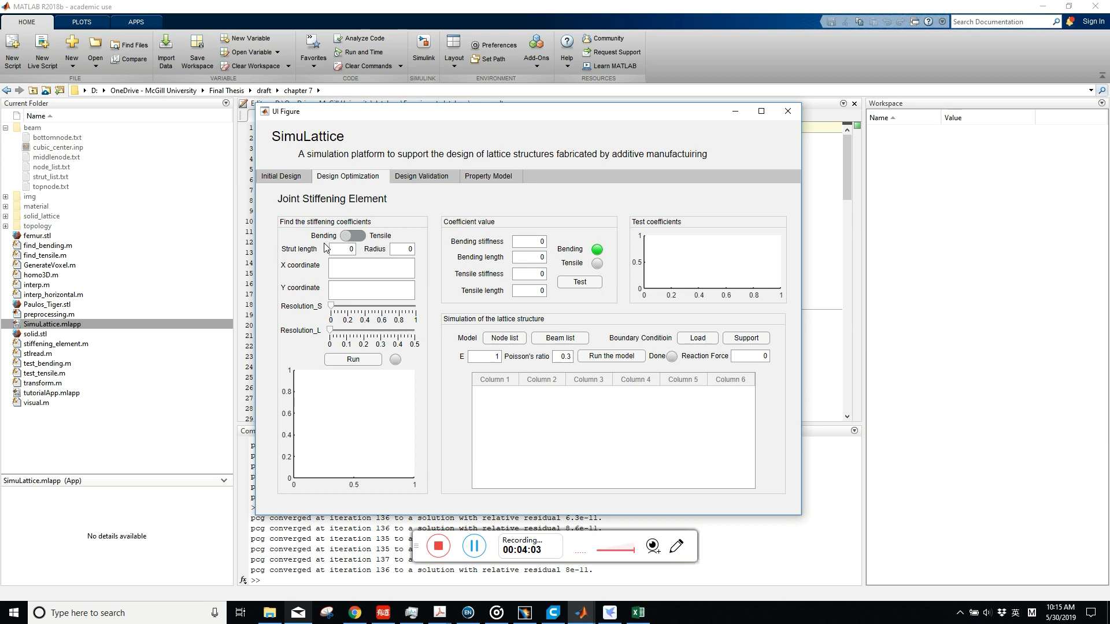
{"action": "left_click", "coordinate": [352, 251]}
{"action": "left_click", "coordinate": [413, 252]}
{"action": "key", "text": "Tab"}
Copy F2:F18 from the star bending sheet in Excel and paste it as the X coordinates in SimuLattice
{"action": "left_click", "coordinate": [638, 612]}
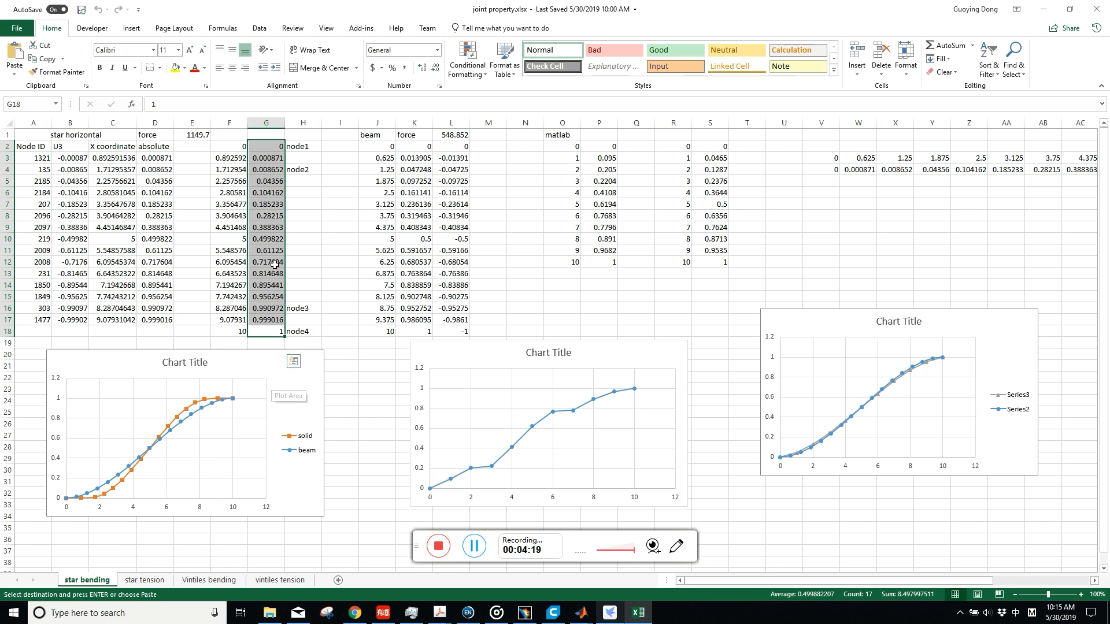
{"action": "left_click", "coordinate": [233, 149]}
{"action": "left_click_drag", "start_coordinate": [233, 149], "coordinate": [235, 331]}
{"action": "key", "text": "ctrl+c"}
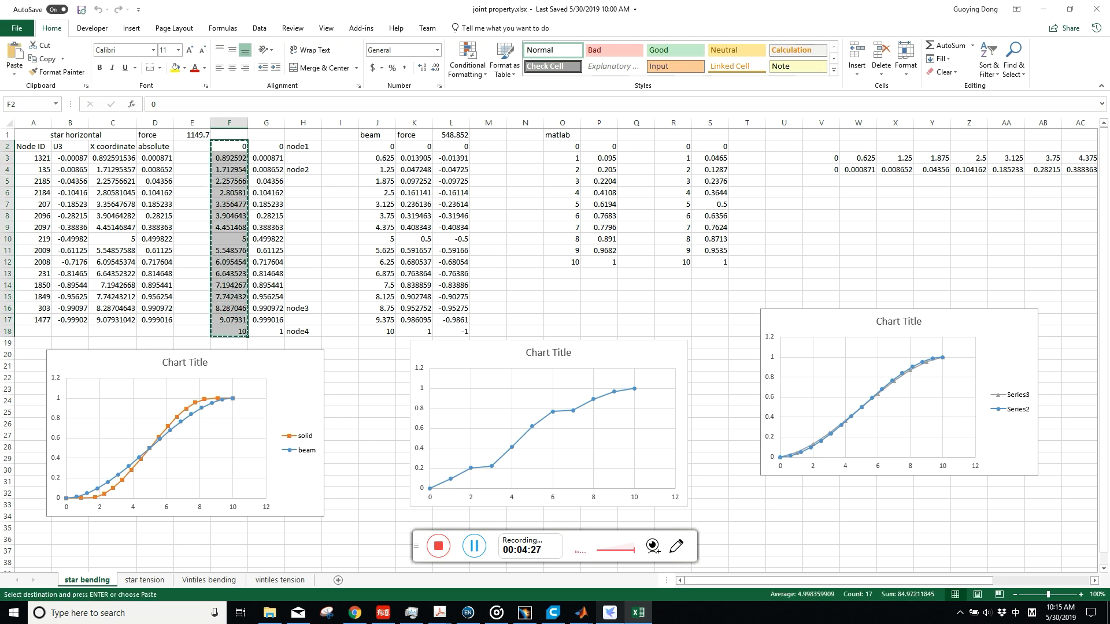
{"action": "left_click", "coordinate": [579, 614]}
{"action": "left_click", "coordinate": [634, 586]}
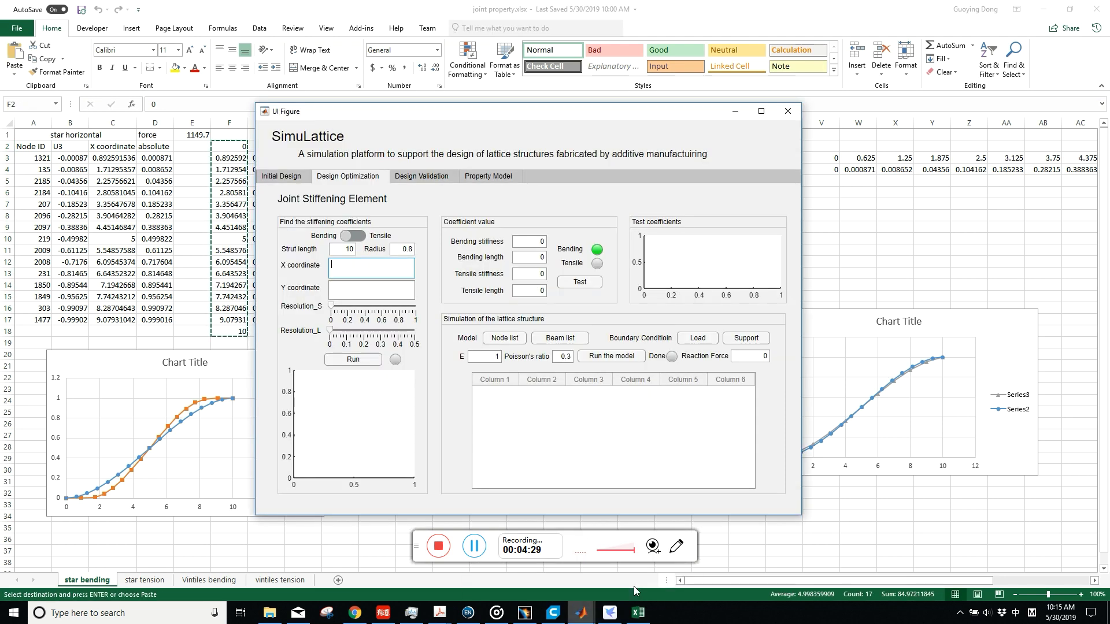
{"action": "left_click", "coordinate": [349, 270]}
{"action": "key", "text": "ctrl+v"}
Copy G2:G18 from the star bending sheet in Excel and paste it as the Y coordinates in SimuLattice
{"action": "left_click", "coordinate": [242, 194]}
{"action": "left_click_drag", "start_coordinate": [270, 147], "coordinate": [269, 331]}
{"action": "key", "text": "ctrl+c"}
{"action": "left_click", "coordinate": [413, 428]}
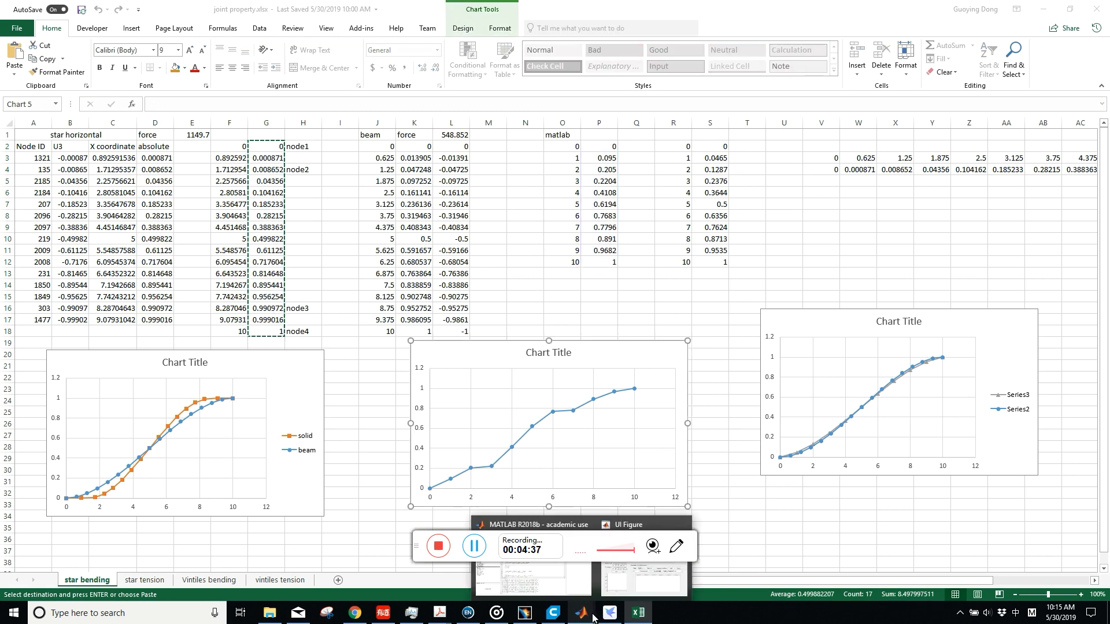
{"action": "left_click", "coordinate": [642, 581]}
{"action": "left_click", "coordinate": [364, 290]}
{"action": "key", "text": "ctrl+v"}
Find the bending coefficients with Resolution_S about 0.4 and Resolution_L about 0.2, and rotate the resulting surface plot
{"action": "left_click_drag", "start_coordinate": [331, 305], "coordinate": [363, 331]}
{"action": "left_click", "coordinate": [367, 359]}
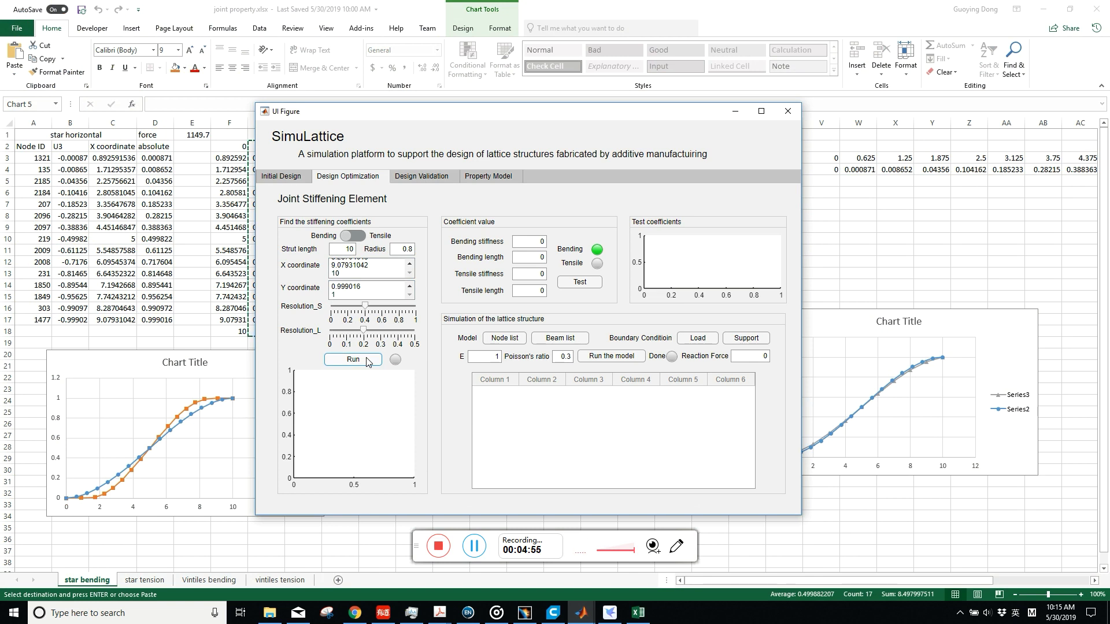
{"action": "left_click", "coordinate": [368, 360]}
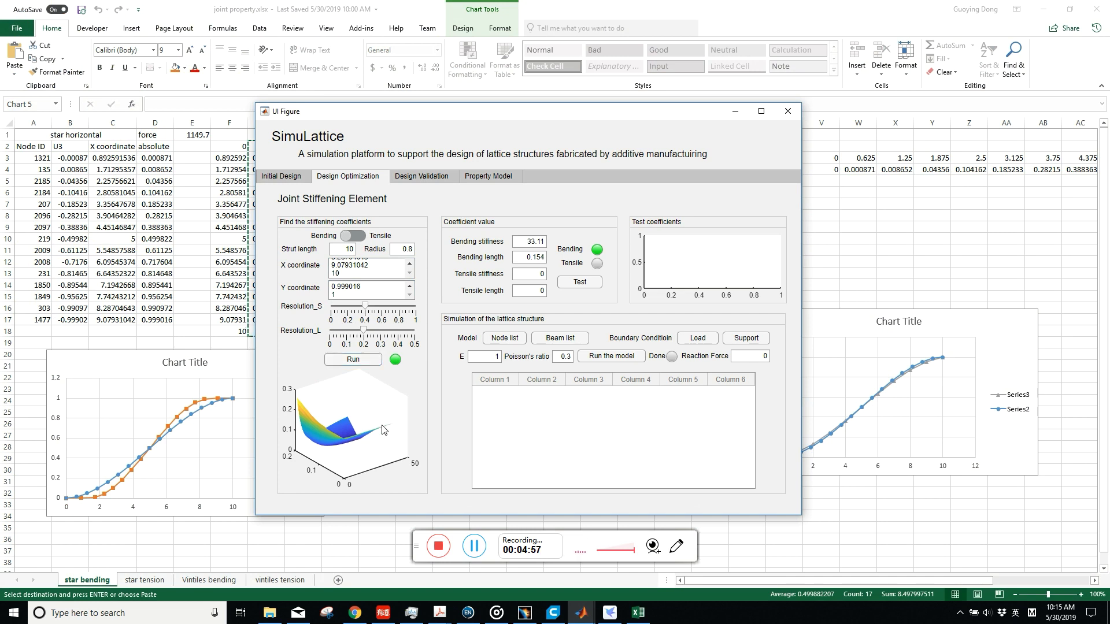
{"action": "left_click_drag", "start_coordinate": [349, 457], "coordinate": [317, 441]}
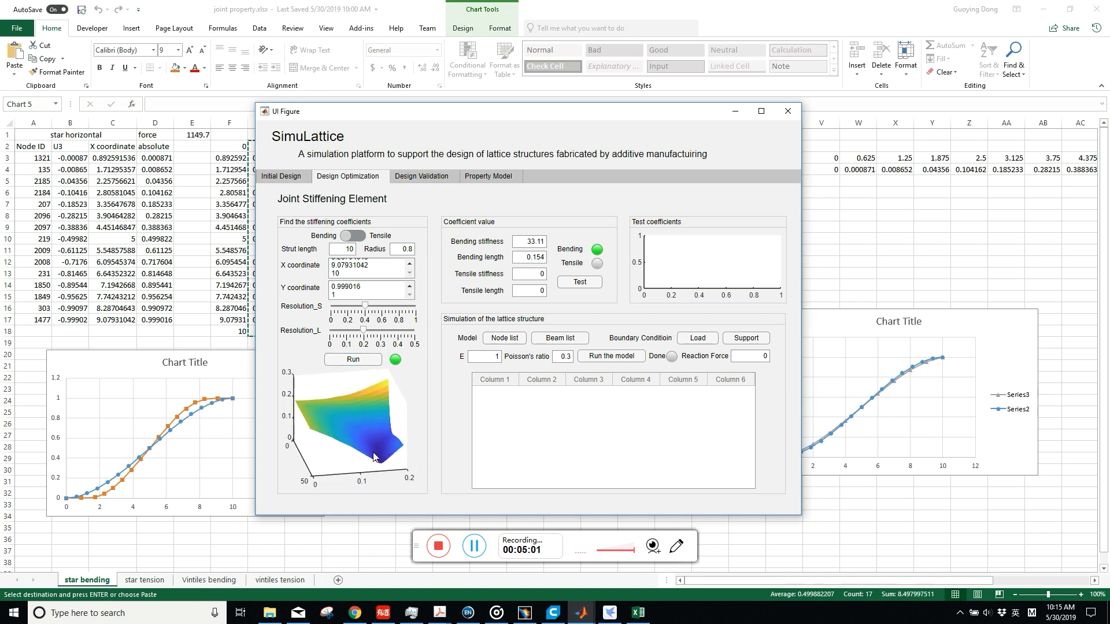
Switch the coefficient search to Tensile and replace the X coordinates with E2:E18 from Excel's star tension sheet
{"action": "left_click", "coordinate": [346, 234]}
{"action": "left_click", "coordinate": [162, 584]}
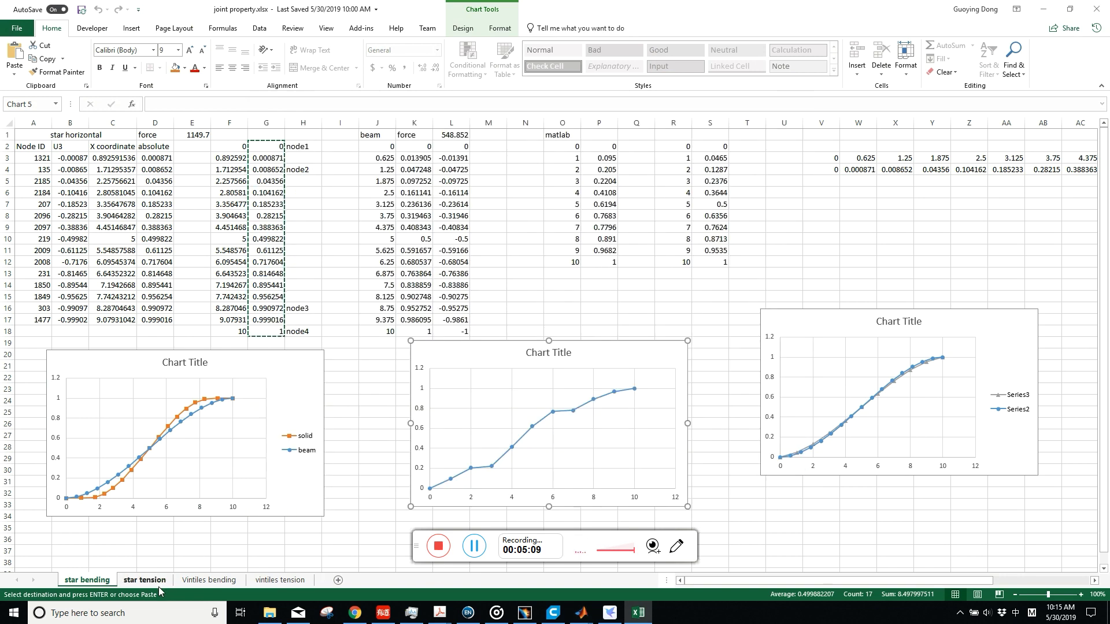
{"action": "left_click", "coordinate": [157, 582]}
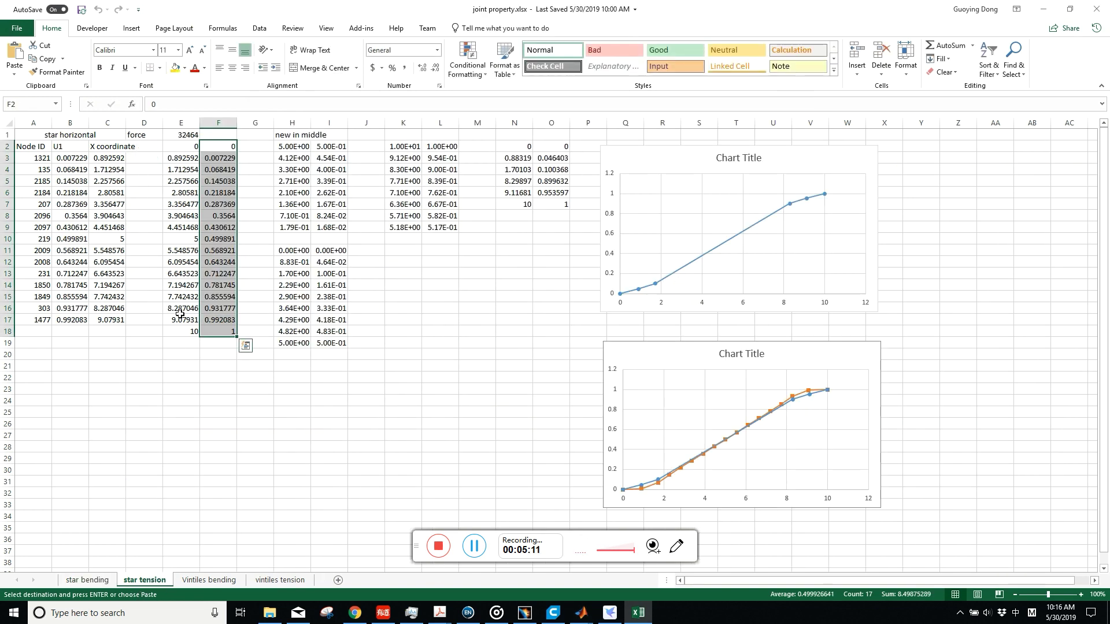
{"action": "mouse_move", "coordinate": [186, 148]}
{"action": "left_mouse_down"}
{"action": "mouse_move", "coordinate": [186, 346]}
{"action": "mouse_move", "coordinate": [186, 145]}
{"action": "left_mouse_up"}
{"action": "left_click", "coordinate": [184, 342]}
{"action": "key", "text": "ctrl+c"}
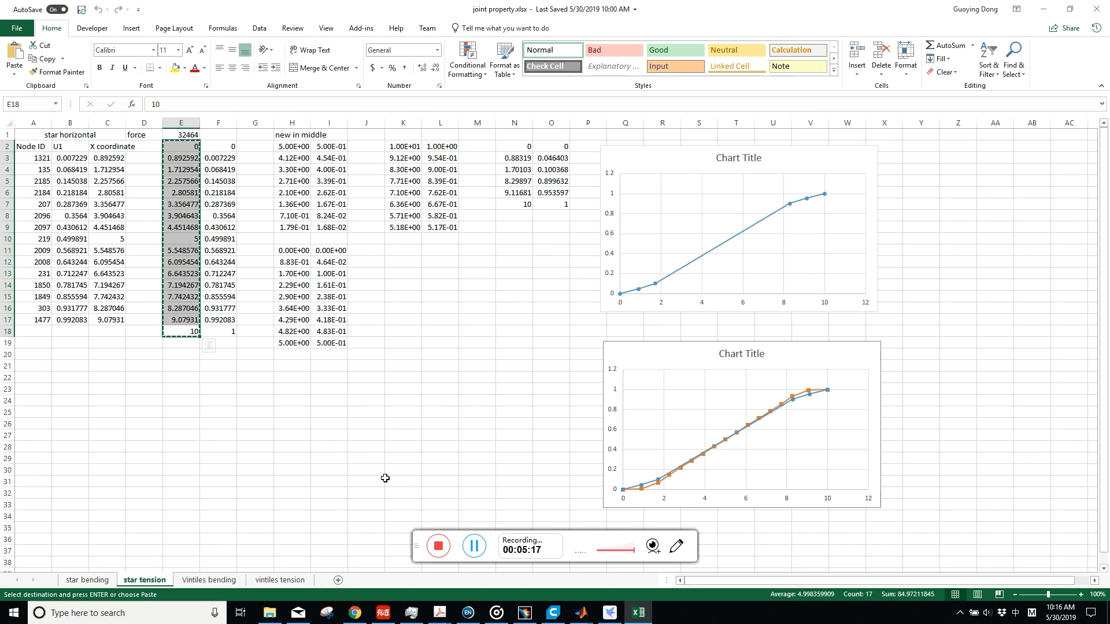
{"action": "mouse_move", "coordinate": [581, 613]}
{"action": "left_click", "coordinate": [641, 549]}
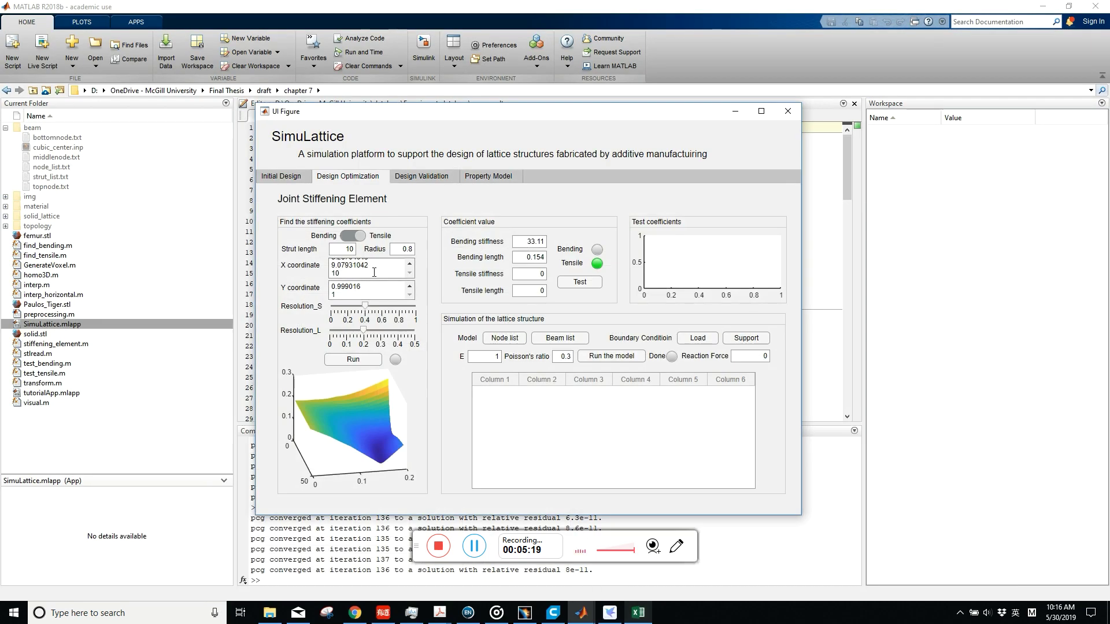
{"action": "left_click", "coordinate": [374, 273]}
{"action": "key", "text": "ctrl+a"}
{"action": "key", "text": "ctrl+v"}
Replace the Y coordinates in SimuLattice with F2:F18 from Excel's star tension sheet
{"action": "left_click", "coordinate": [638, 613]}
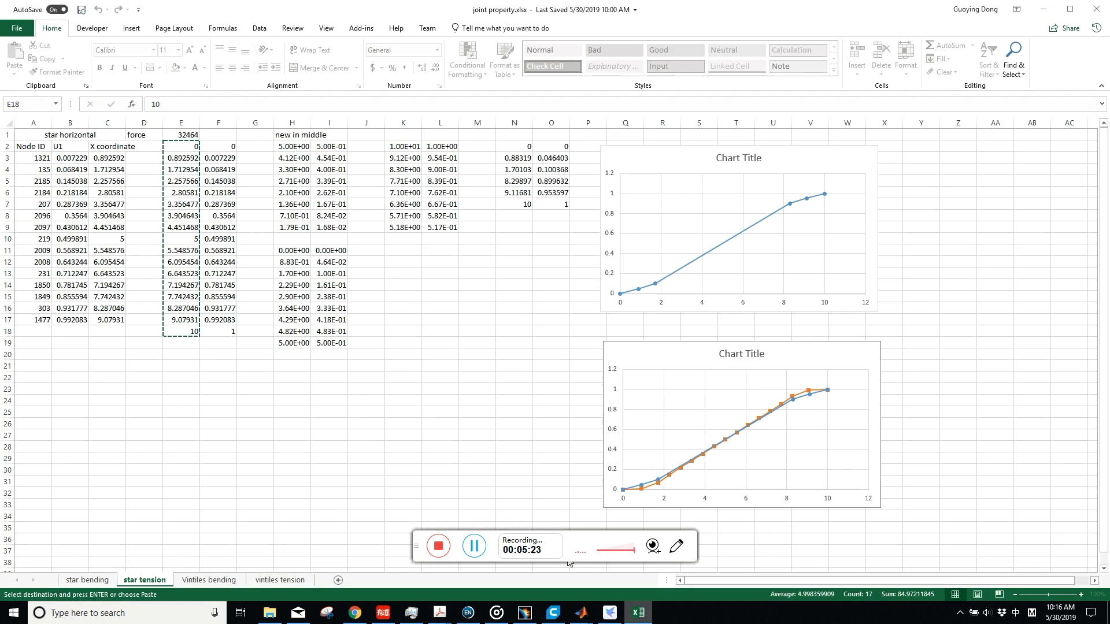
{"action": "left_click_drag", "start_coordinate": [218, 146], "coordinate": [230, 340]}
{"action": "key", "text": "Return"}
{"action": "key", "text": "ctrl+c"}
{"action": "mouse_move", "coordinate": [589, 617]}
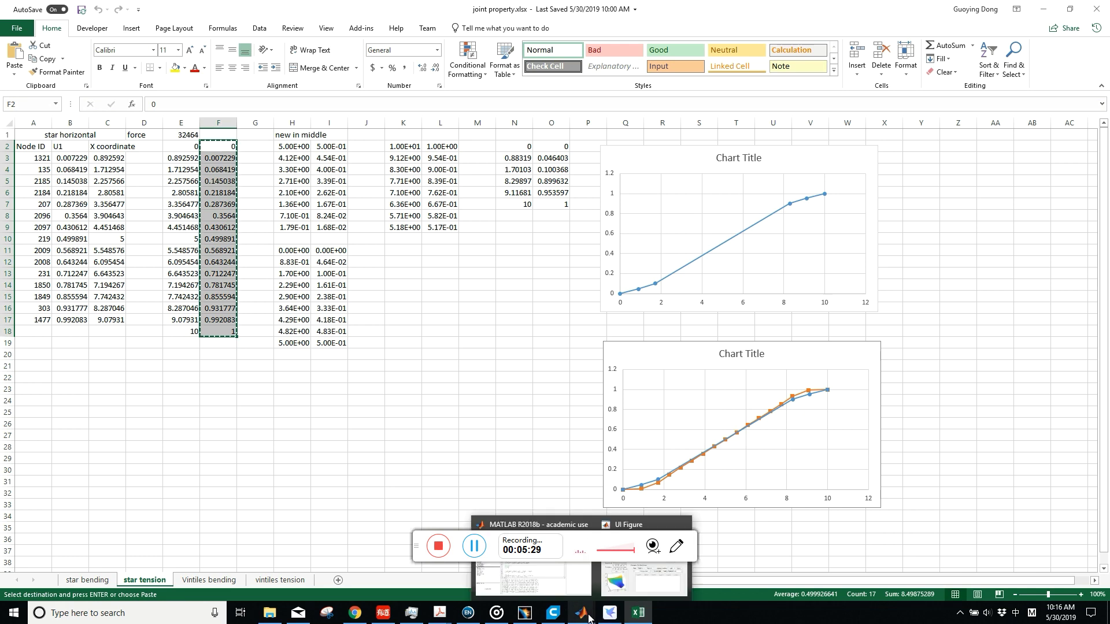
{"action": "left_click", "coordinate": [642, 578]}
{"action": "left_click", "coordinate": [340, 293]}
{"action": "key", "text": "ctrl+a"}
{"action": "key", "text": "ctrl+v"}
{"action": "key", "text": "BackSpace"}
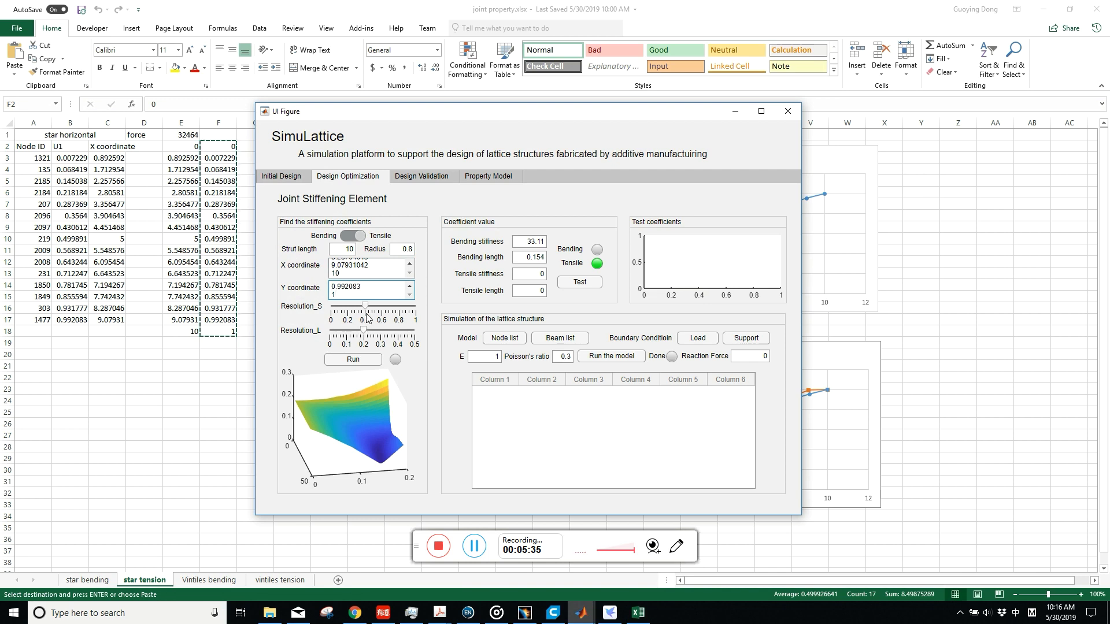
Find the tensile stiffening coefficients and test them in Tensile mode
{"action": "left_click", "coordinate": [369, 362]}
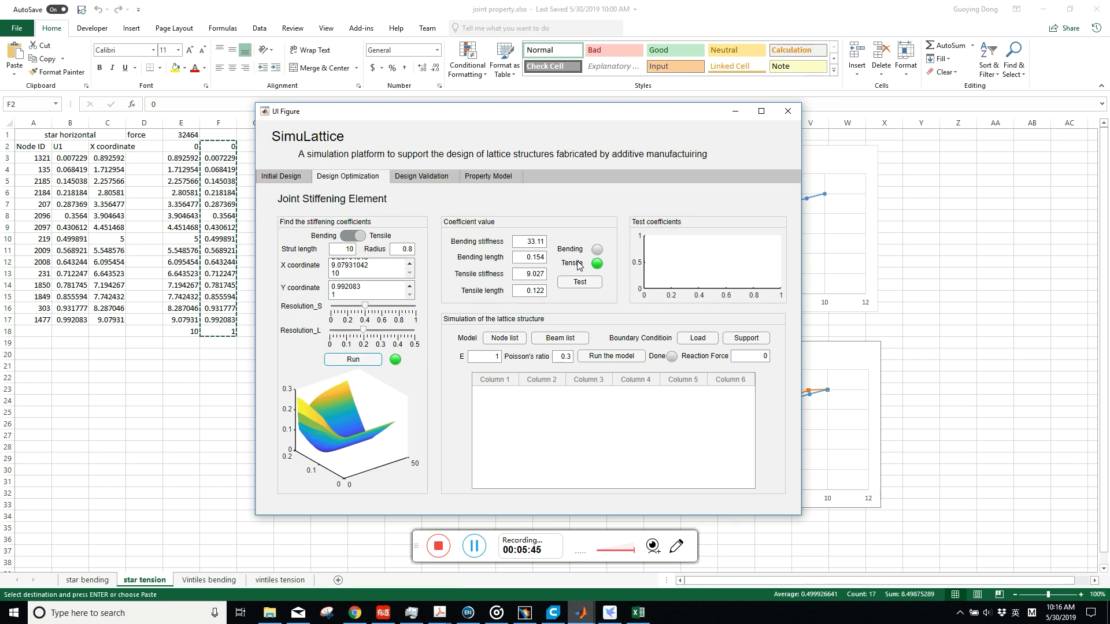
{"action": "left_click", "coordinate": [358, 238]}
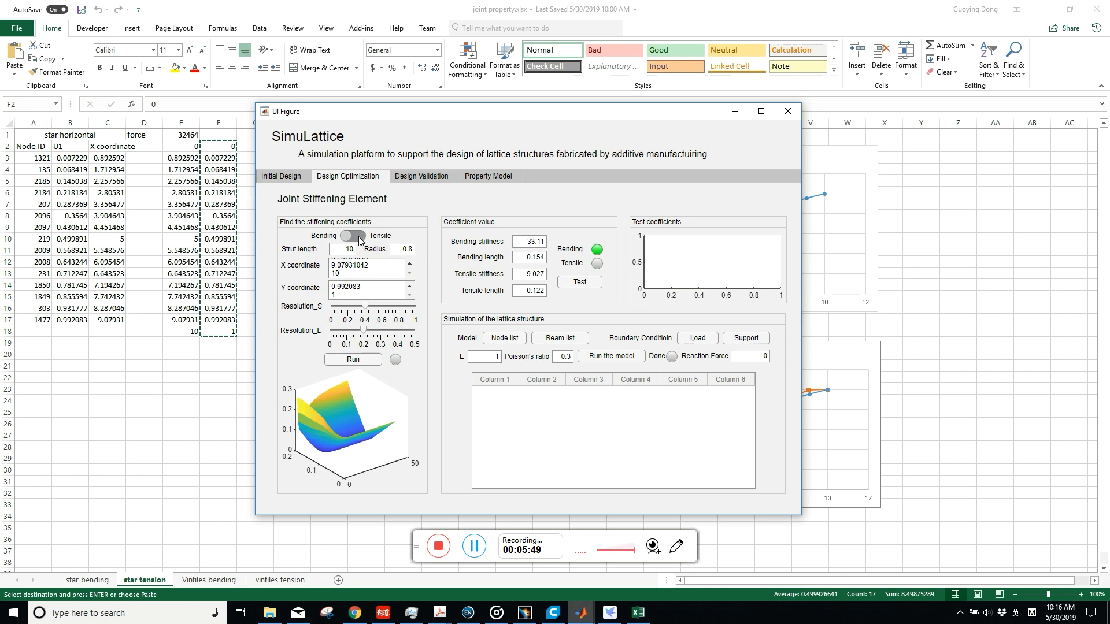
{"action": "left_click", "coordinate": [359, 241]}
{"action": "left_click", "coordinate": [584, 283]}
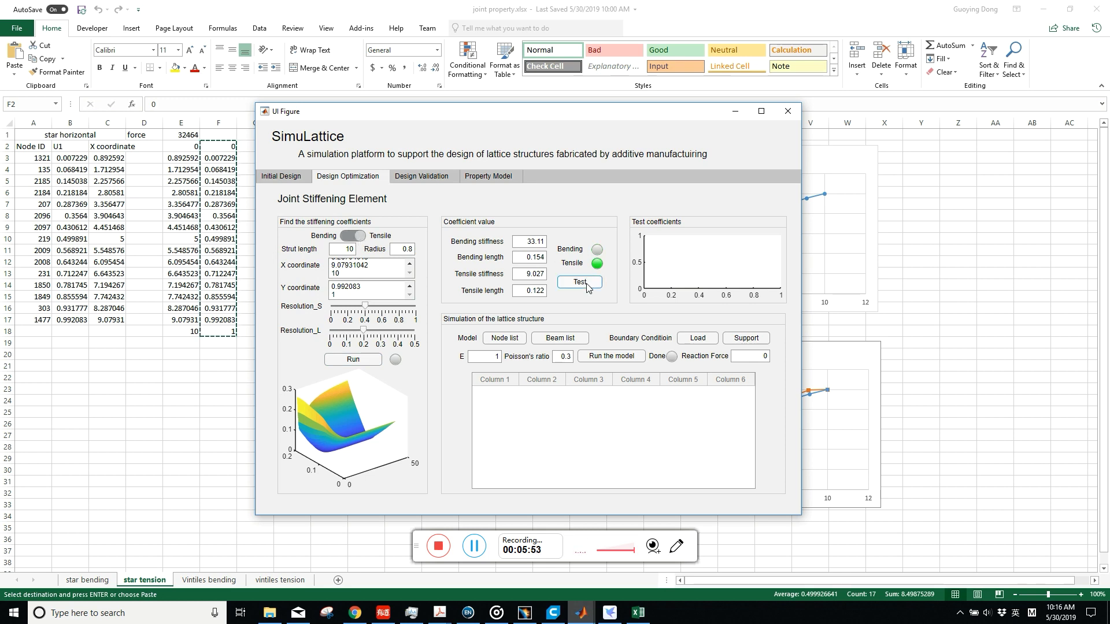
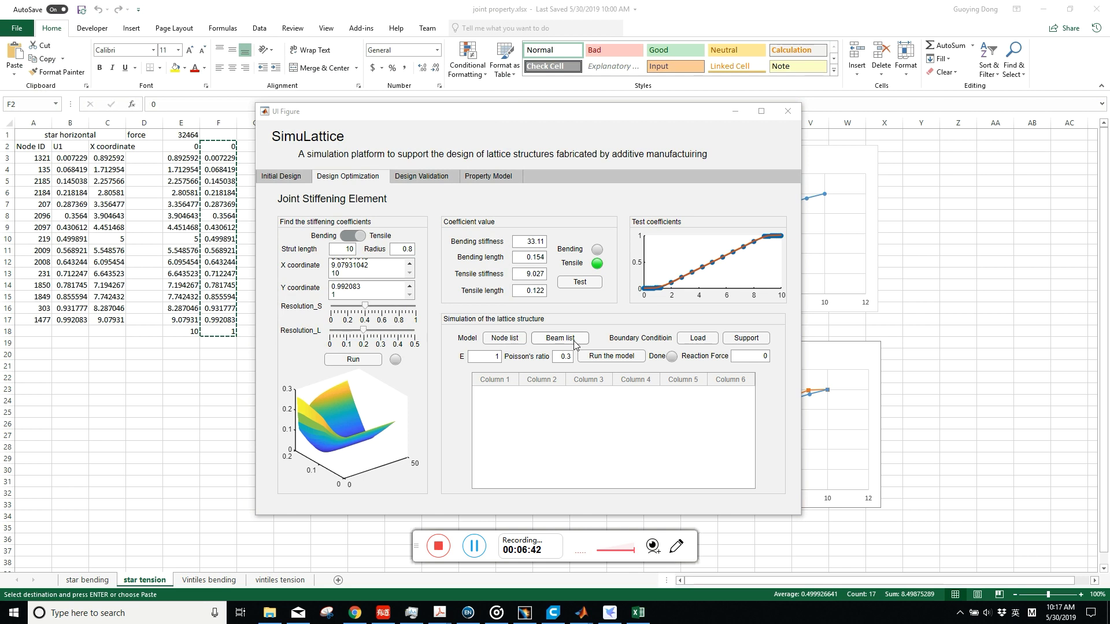
Load strut_list.txt from the beam folder as the beam list of the lattice model
{"action": "left_click", "coordinate": [574, 342]}
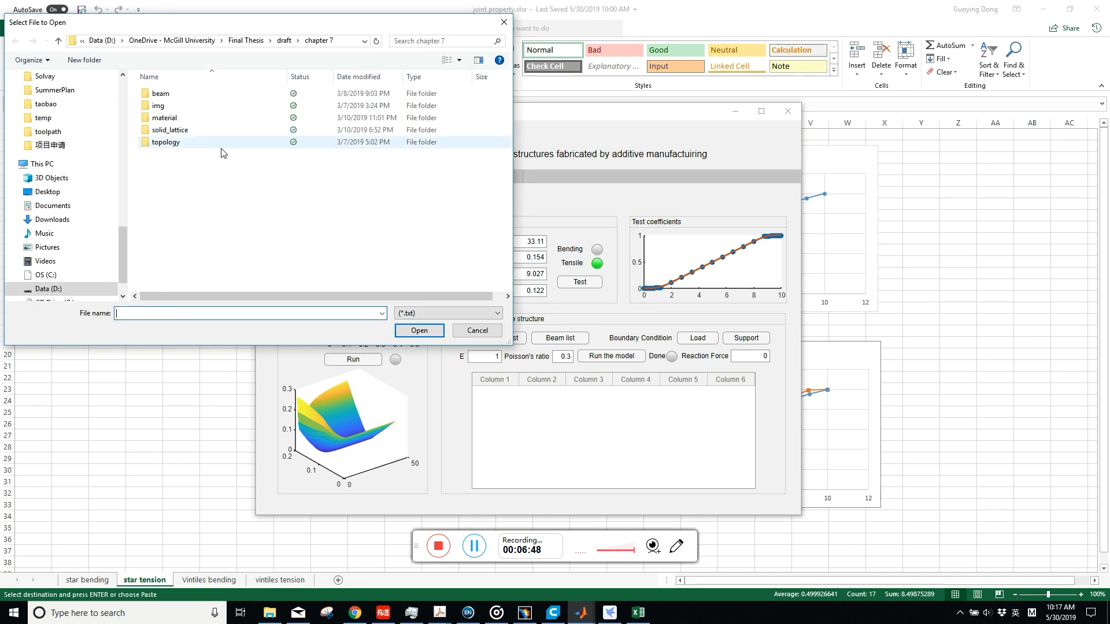
{"action": "double_click", "coordinate": [185, 95]}
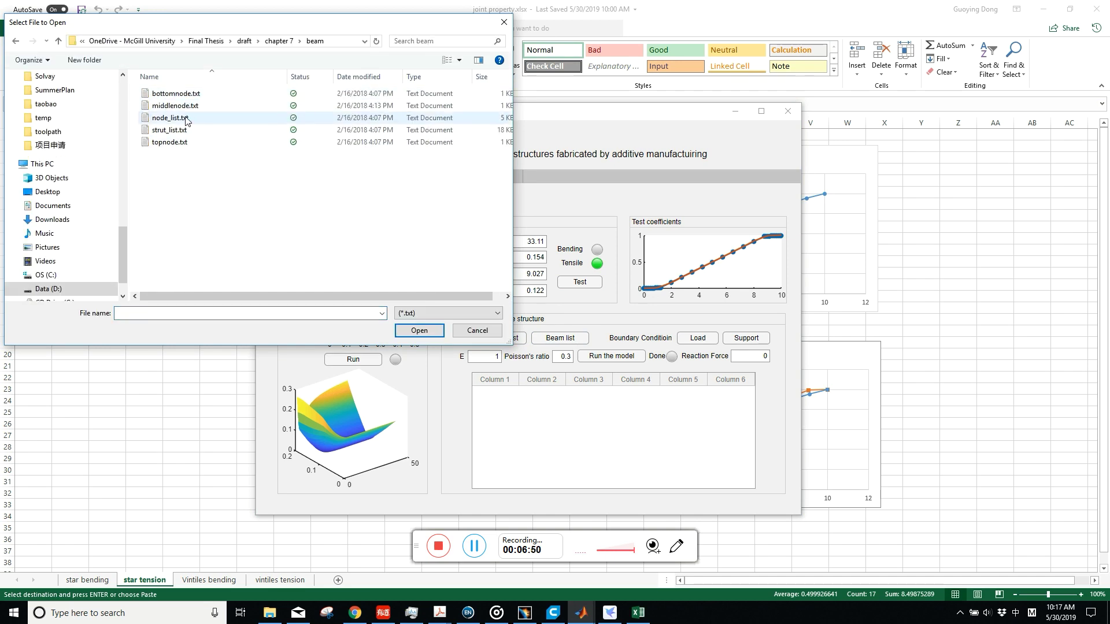
{"action": "left_click", "coordinate": [188, 130]}
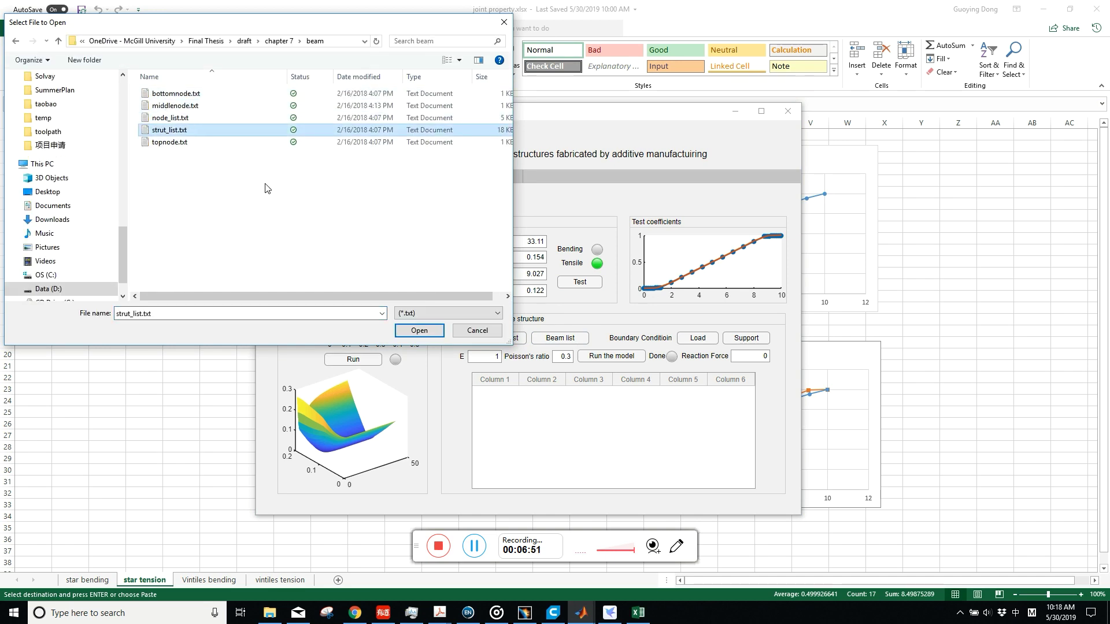
{"action": "left_click", "coordinate": [419, 330]}
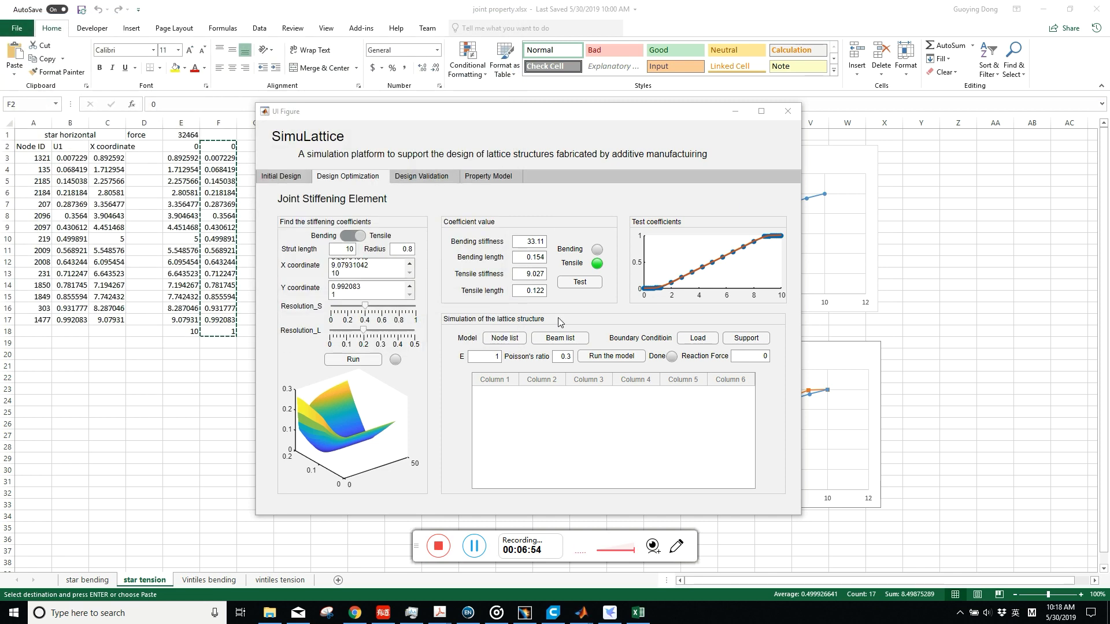
Load topnode.txt from the beam folder as the load boundary condition of the lattice simulation
{"action": "left_click", "coordinate": [711, 343]}
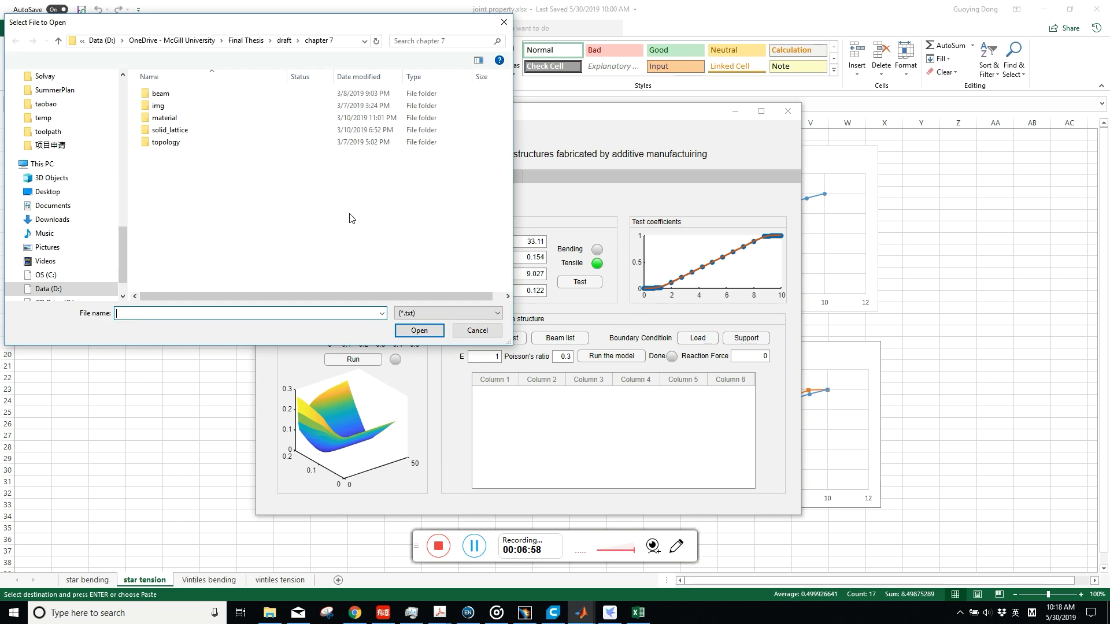
{"action": "left_click", "coordinate": [188, 99]}
{"action": "double_click", "coordinate": [188, 99]}
{"action": "left_click", "coordinate": [193, 145]}
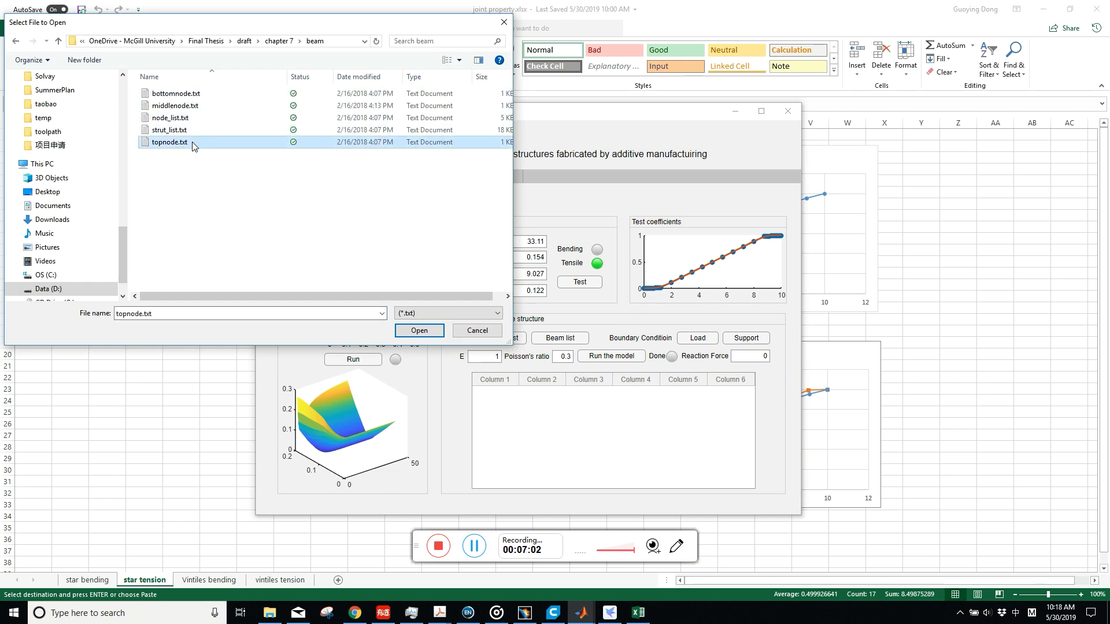
{"action": "left_click", "coordinate": [425, 332]}
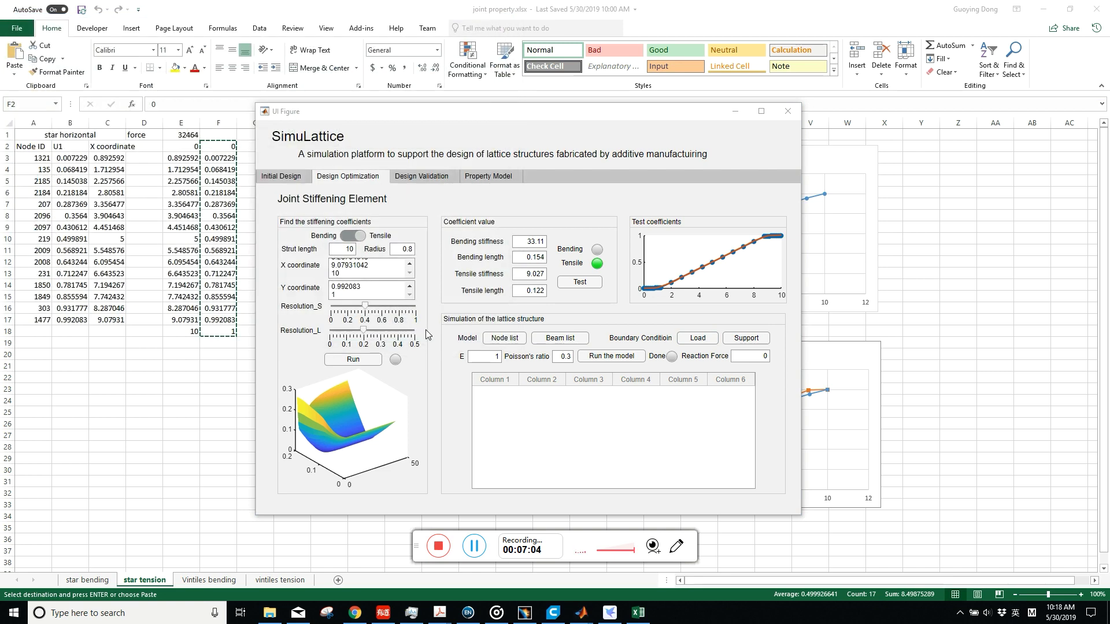
Load bottomnode.txt from the beam folder as the support boundary condition
{"action": "left_click", "coordinate": [758, 338]}
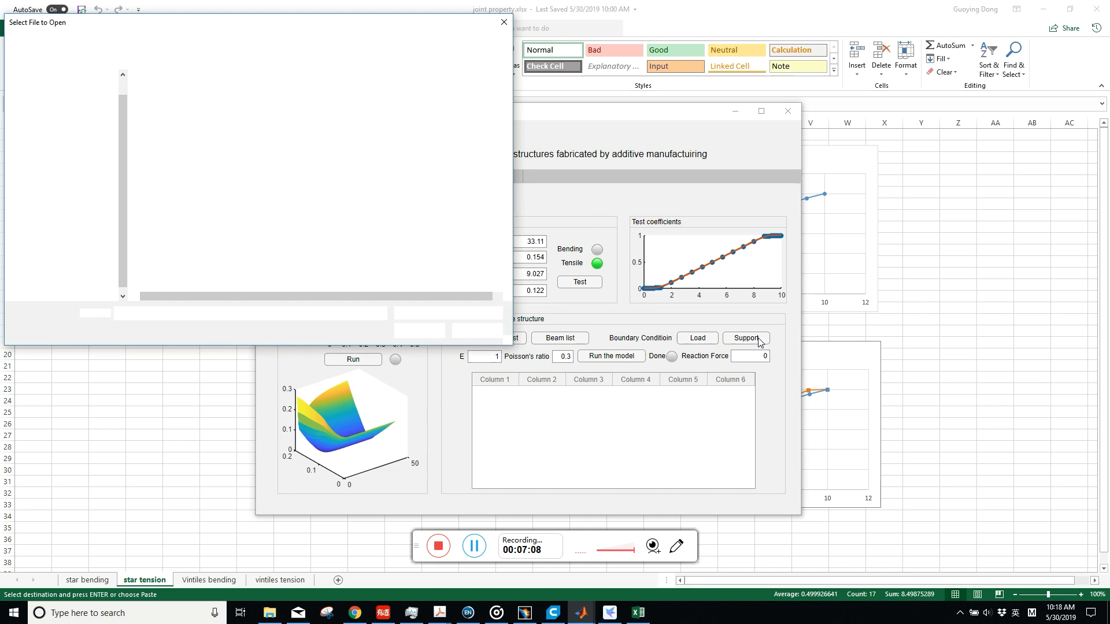
{"action": "double_click", "coordinate": [160, 94]}
{"action": "left_click", "coordinate": [160, 96]}
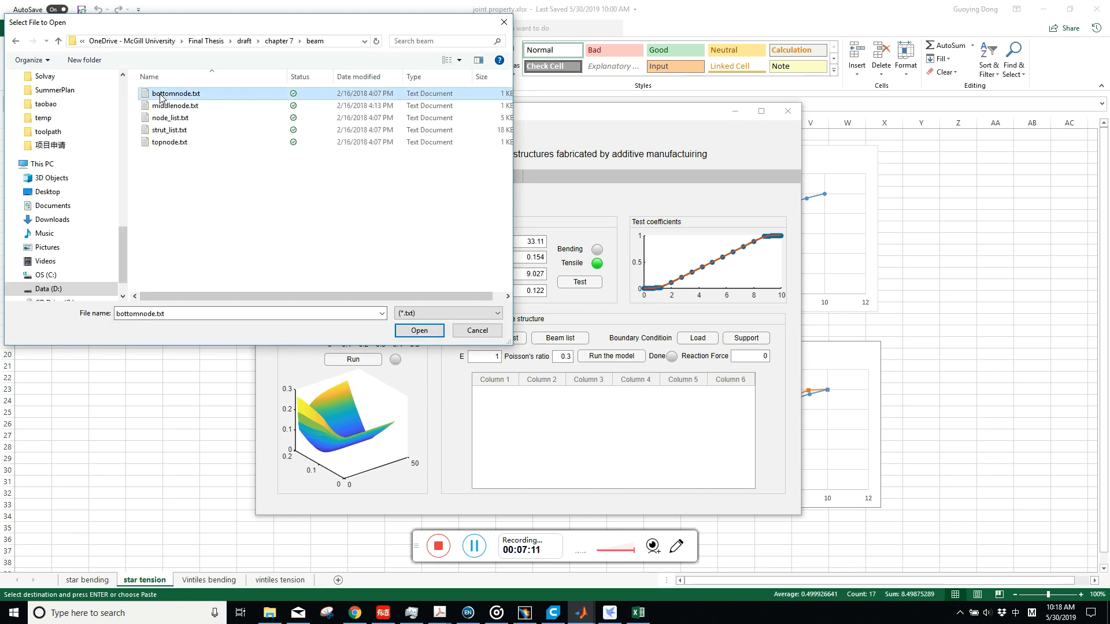
{"action": "left_click", "coordinate": [412, 333]}
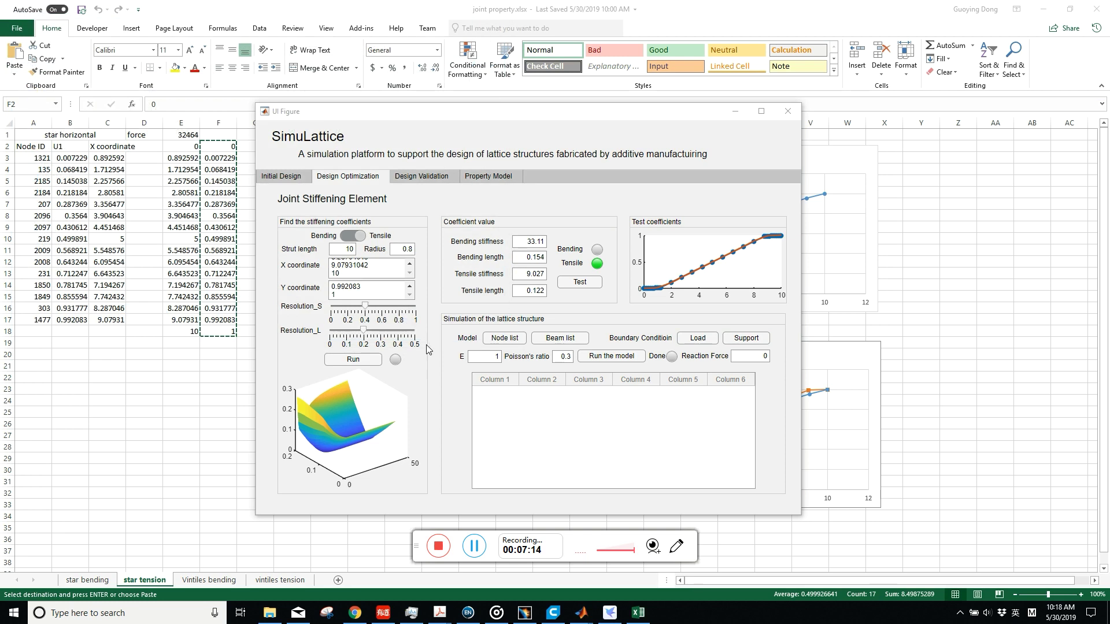
Run the lattice model with E set to 2400 and Poisson's ratio to 0.35, and look through the result table
{"action": "double_click", "coordinate": [498, 357]}
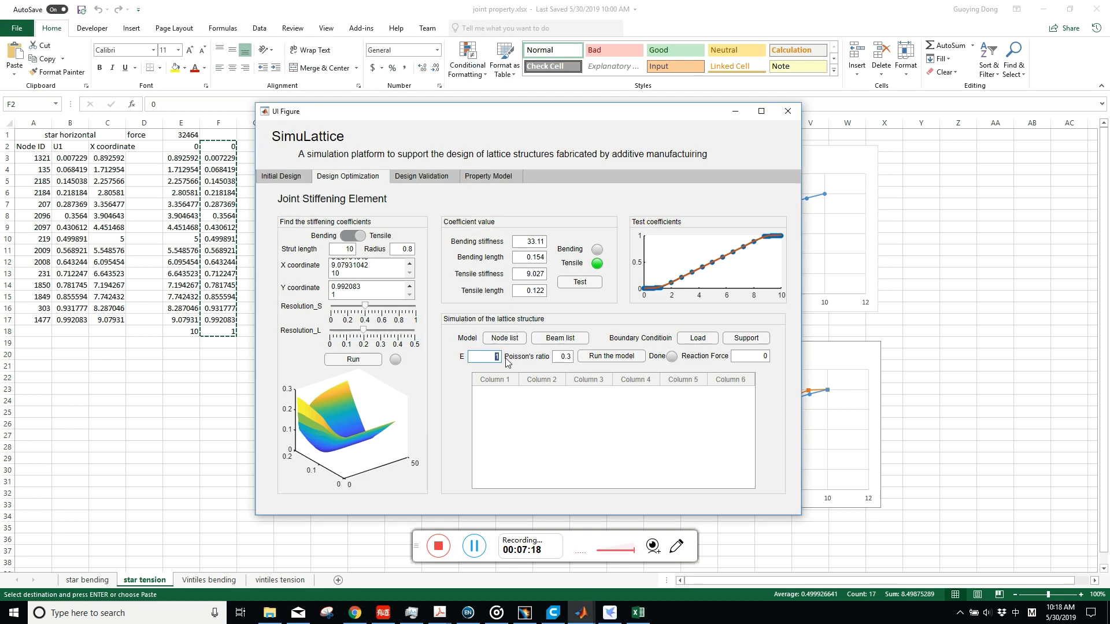
{"action": "type", "text": "2400"}
{"action": "left_click", "coordinate": [568, 357]}
{"action": "type", "text": "0.35"}
{"action": "left_click", "coordinate": [613, 359]}
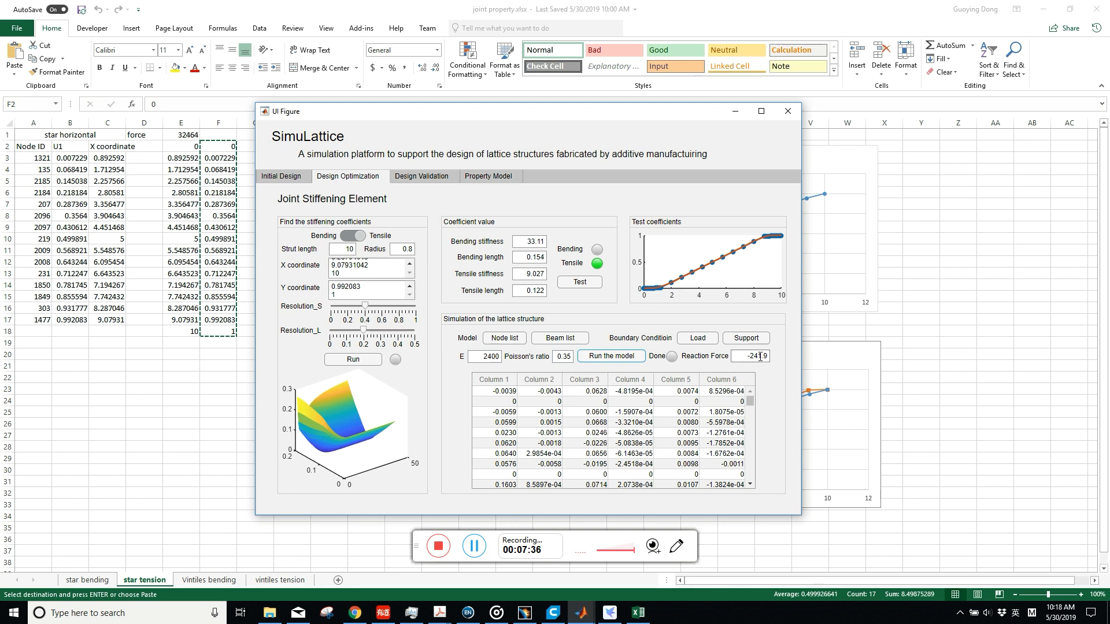
{"action": "left_click_drag", "start_coordinate": [749, 401], "coordinate": [748, 462]}
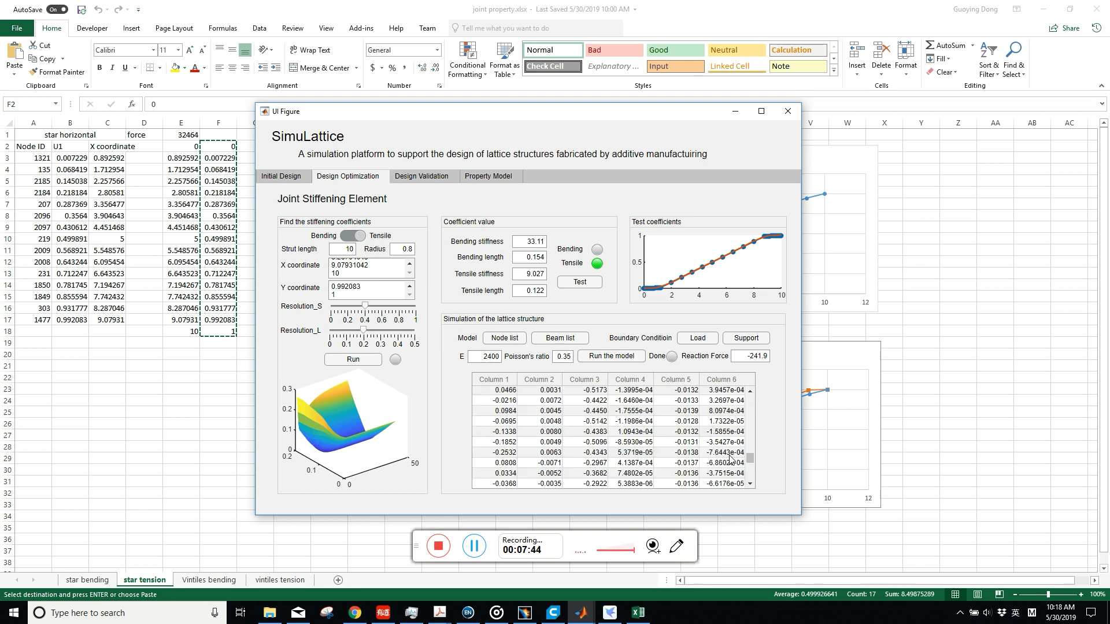
{"action": "left_click_drag", "start_coordinate": [750, 456], "coordinate": [753, 405]}
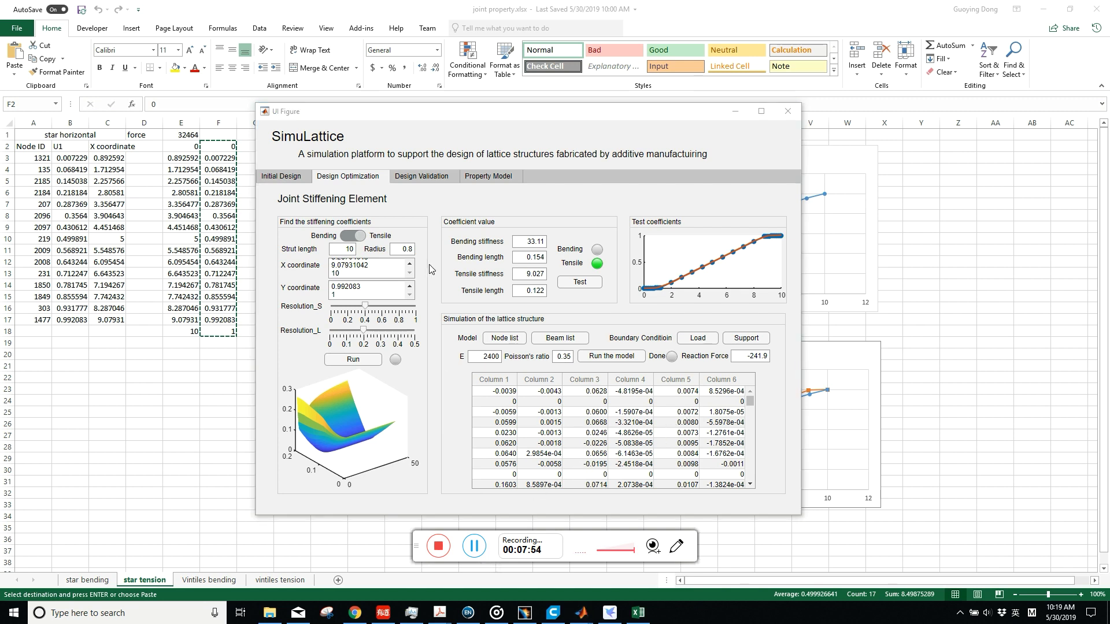
Open solid.stl from the chapter 7 folder as the solid model of the hybrid element model in Design Validation
{"action": "left_click", "coordinate": [423, 177]}
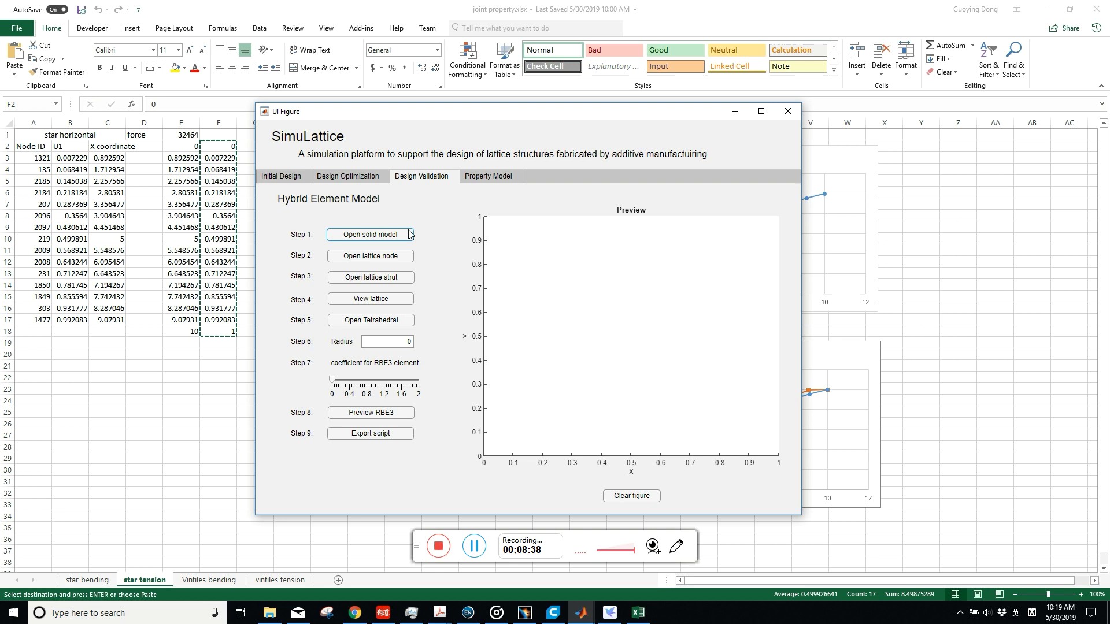
{"action": "left_click", "coordinate": [409, 234]}
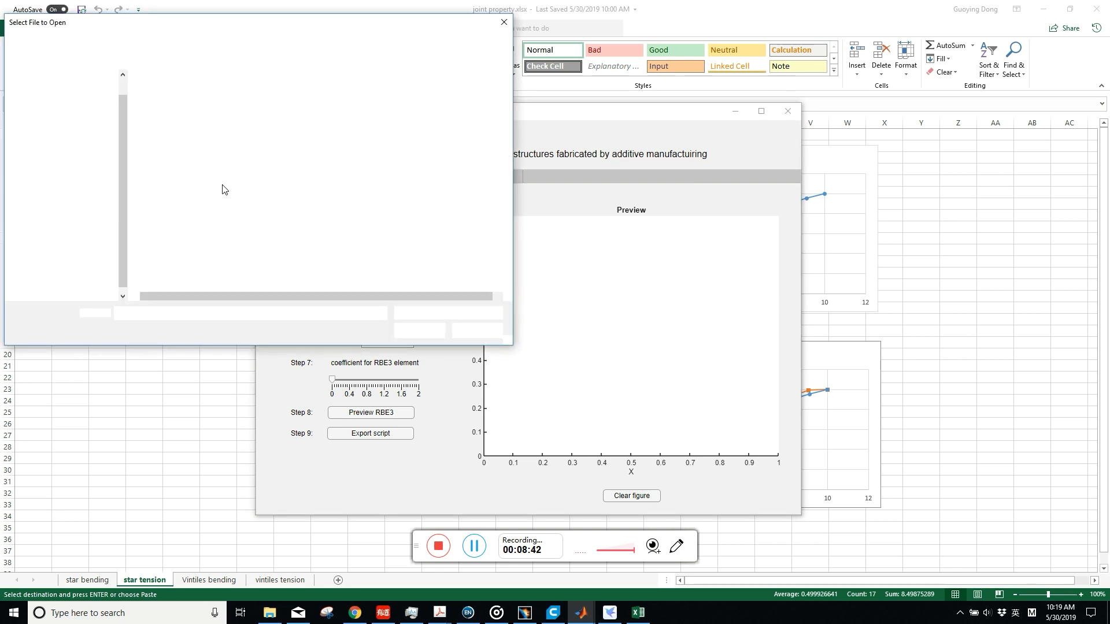
{"action": "left_click", "coordinate": [181, 130]}
{"action": "double_click", "coordinate": [181, 131]}
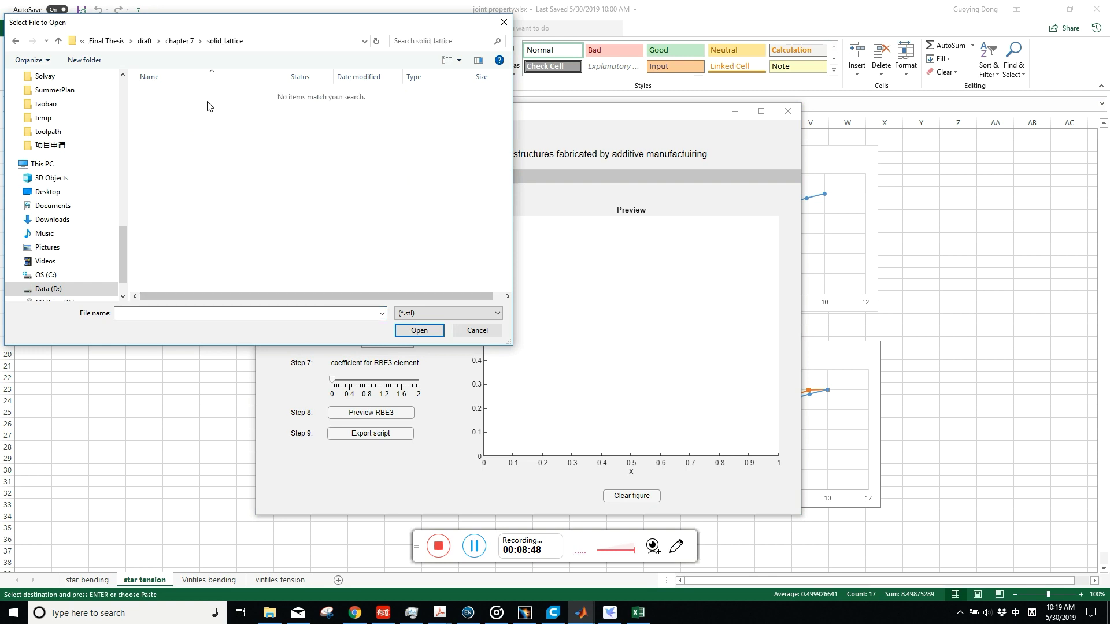
{"action": "left_click", "coordinate": [184, 39]}
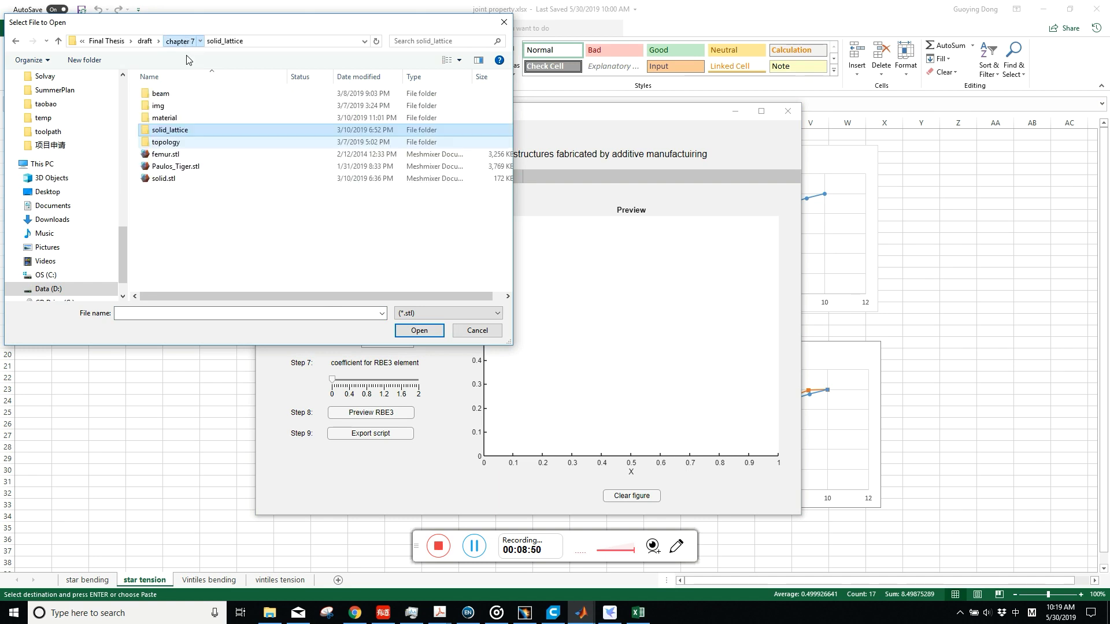
{"action": "left_click", "coordinate": [200, 179]}
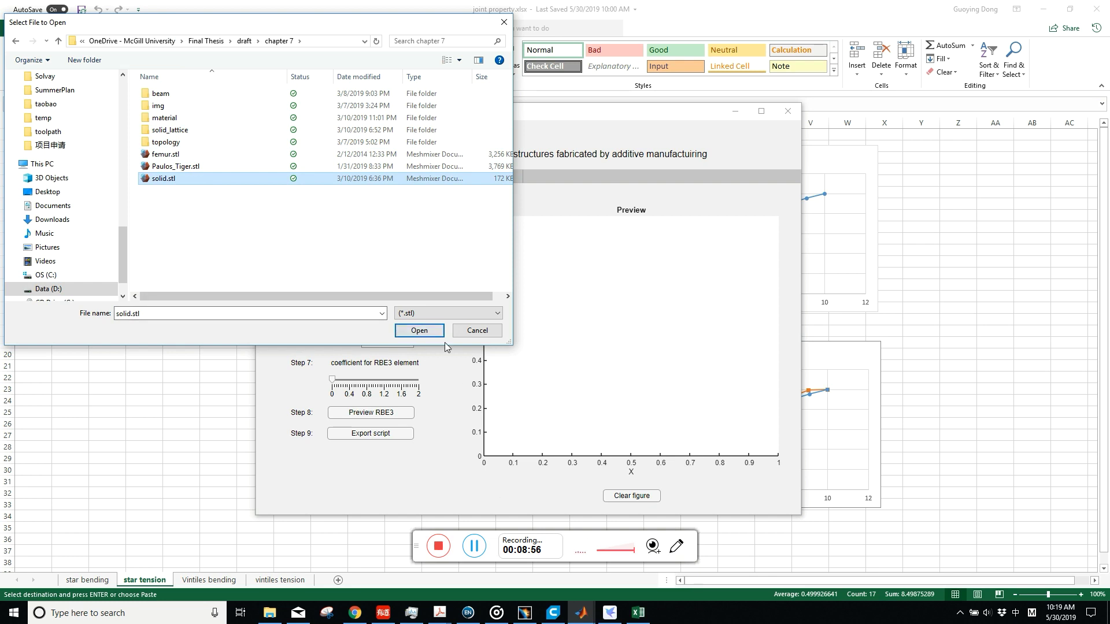
{"action": "left_click", "coordinate": [418, 330]}
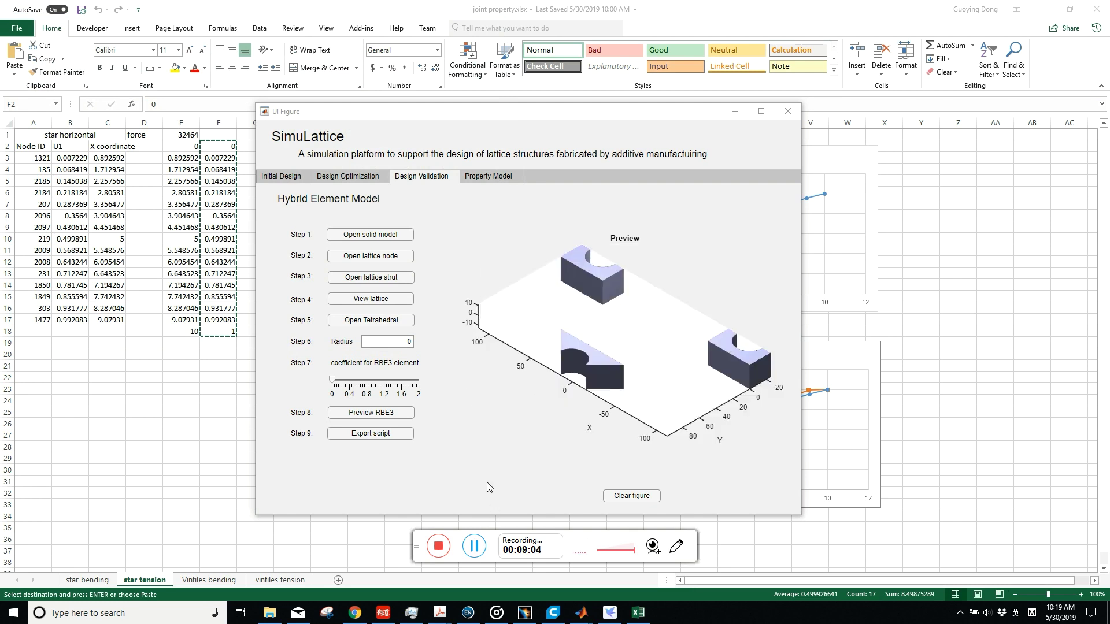
{"action": "left_click_drag", "start_coordinate": [552, 399], "coordinate": [555, 425]}
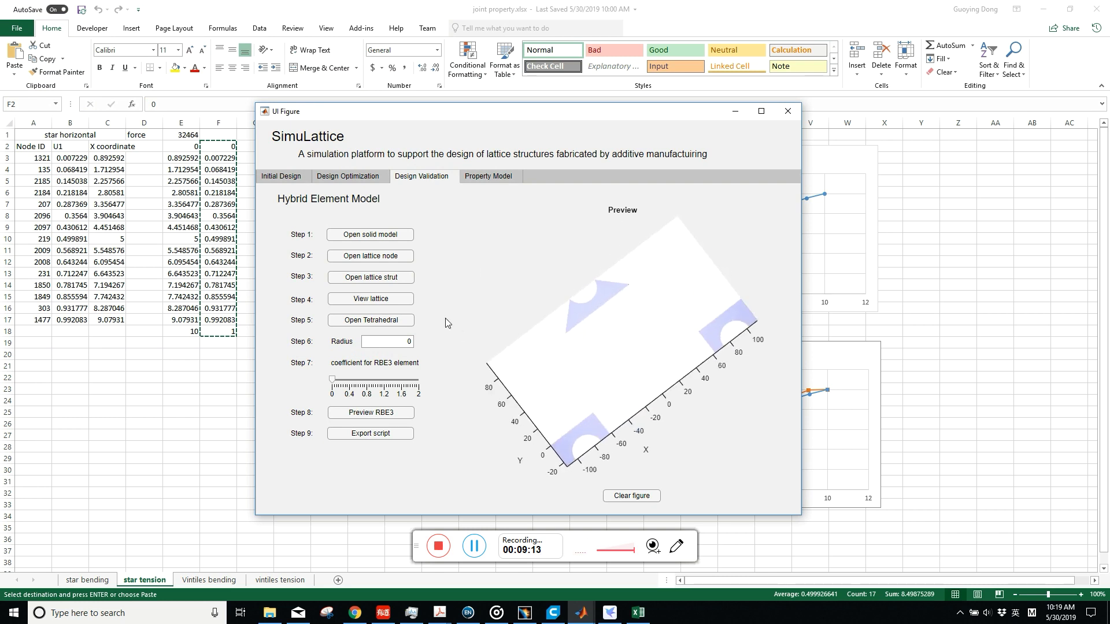
Load node.txt from the solid_lattice folder as the lattice nodes of the hybrid element model
{"action": "left_click", "coordinate": [388, 261]}
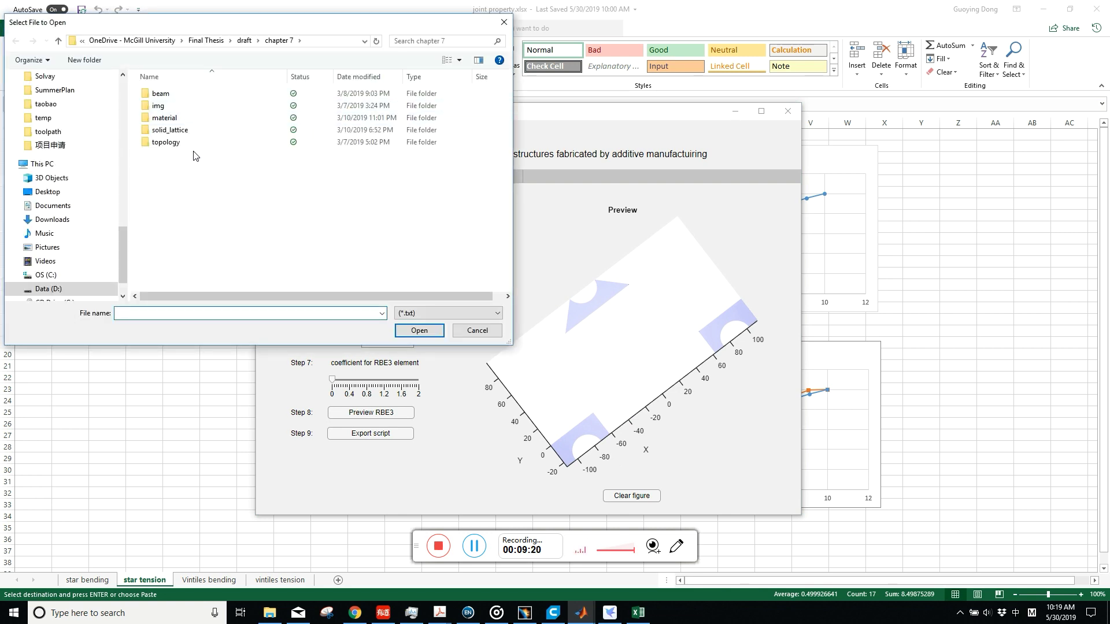
{"action": "double_click", "coordinate": [192, 131]}
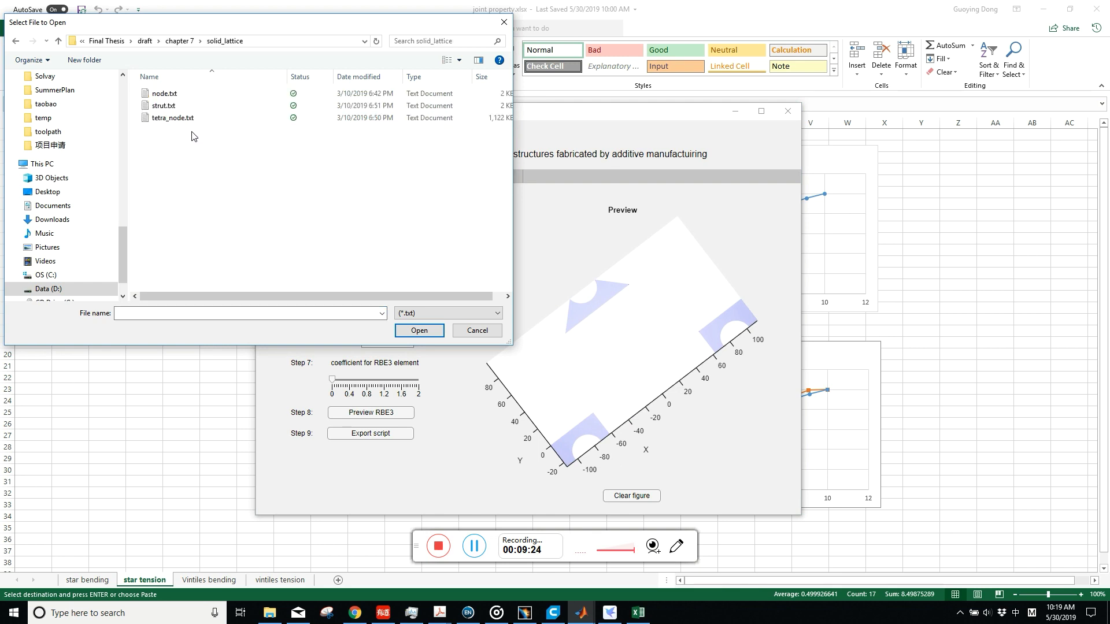
{"action": "left_click", "coordinate": [189, 92]}
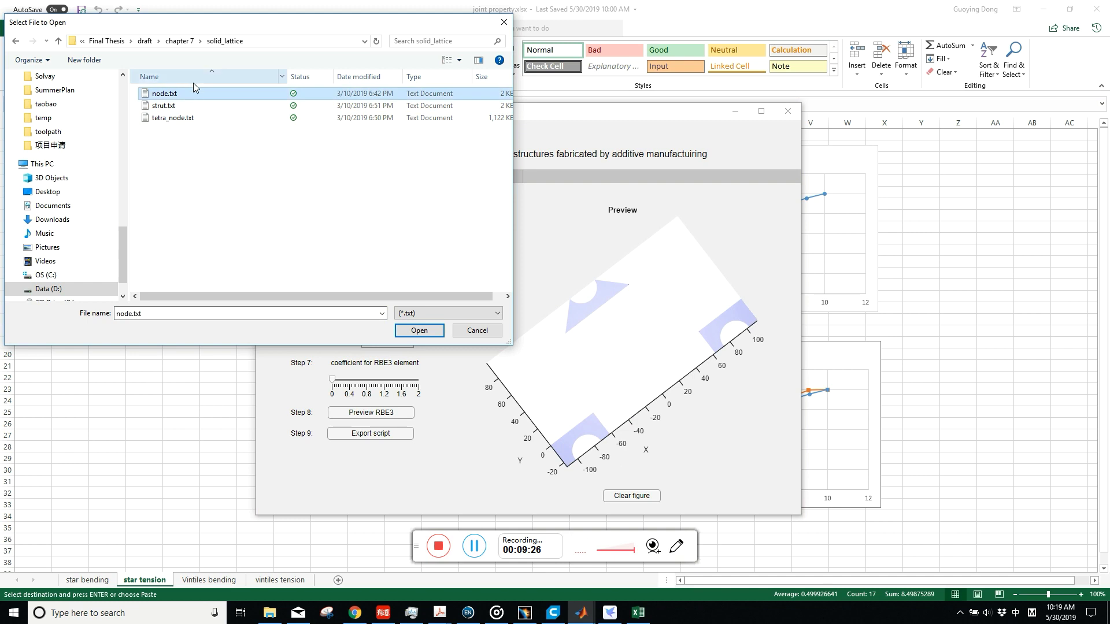
{"action": "left_click_drag", "start_coordinate": [277, 27], "coordinate": [716, 137]}
{"action": "left_click", "coordinate": [866, 442]}
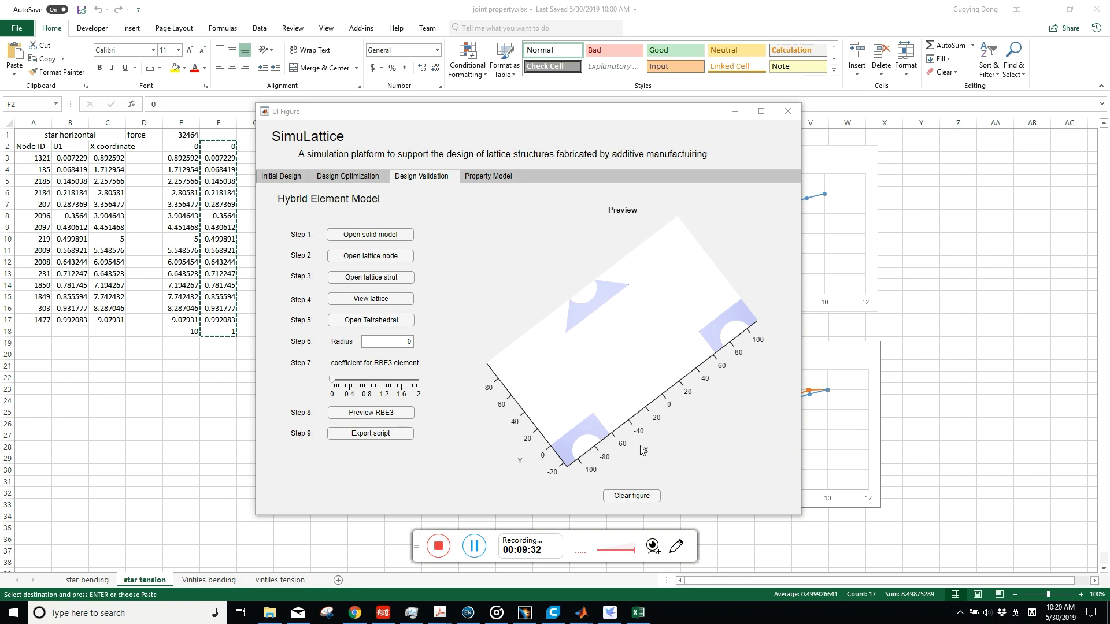
Load strut.txt from the solid_lattice folder as the lattice struts
{"action": "left_click", "coordinate": [364, 282]}
{"action": "left_click", "coordinate": [365, 283]}
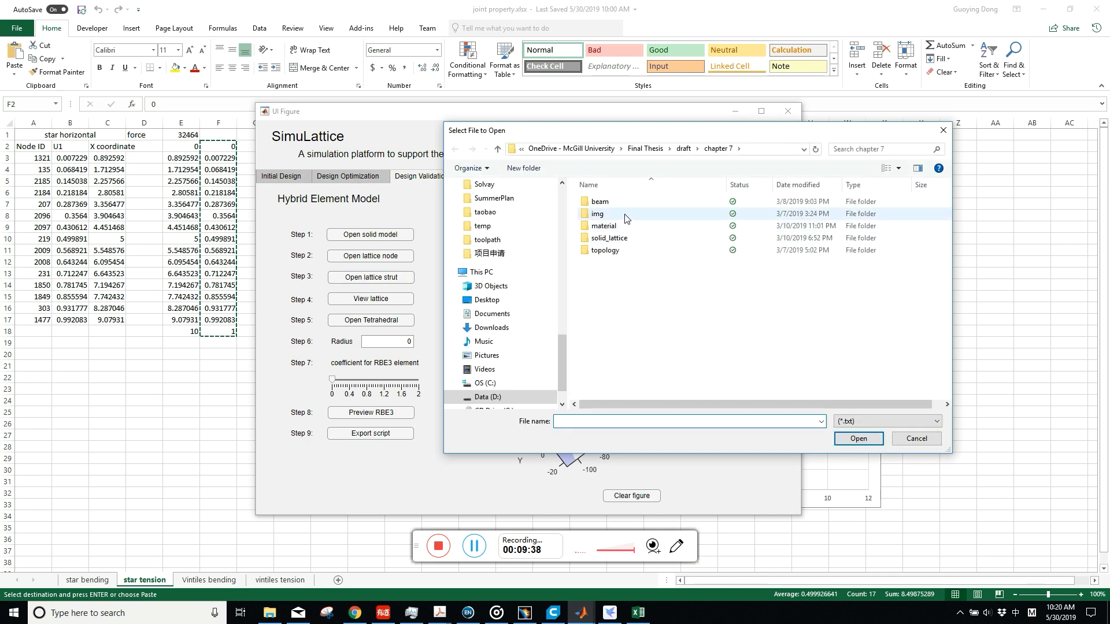
{"action": "double_click", "coordinate": [628, 238]}
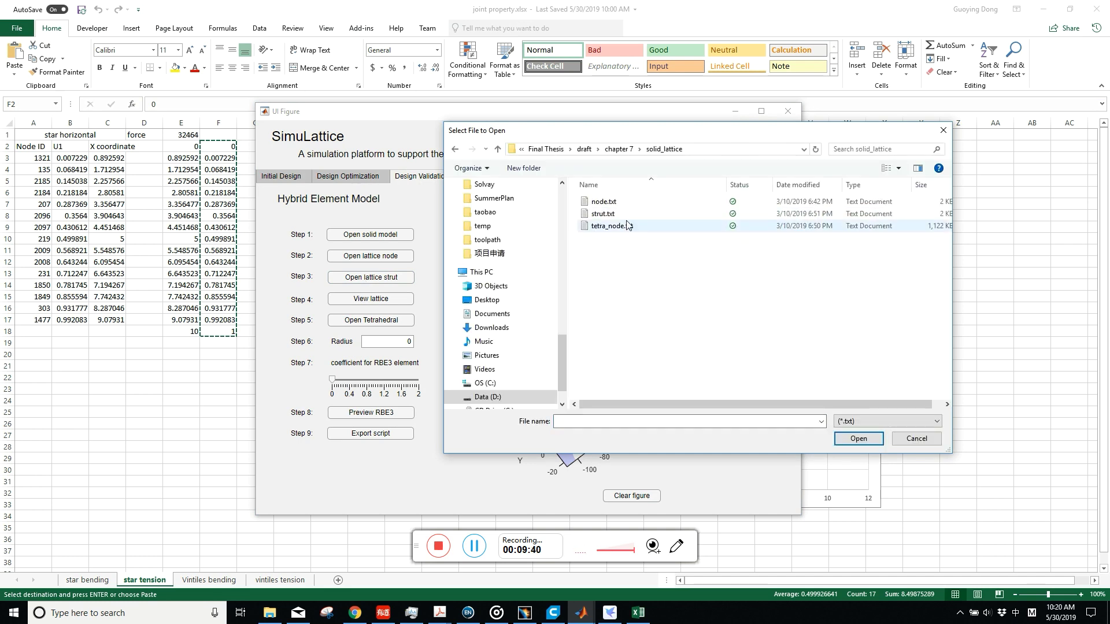
{"action": "left_click", "coordinate": [627, 215]}
{"action": "left_click", "coordinate": [858, 439]}
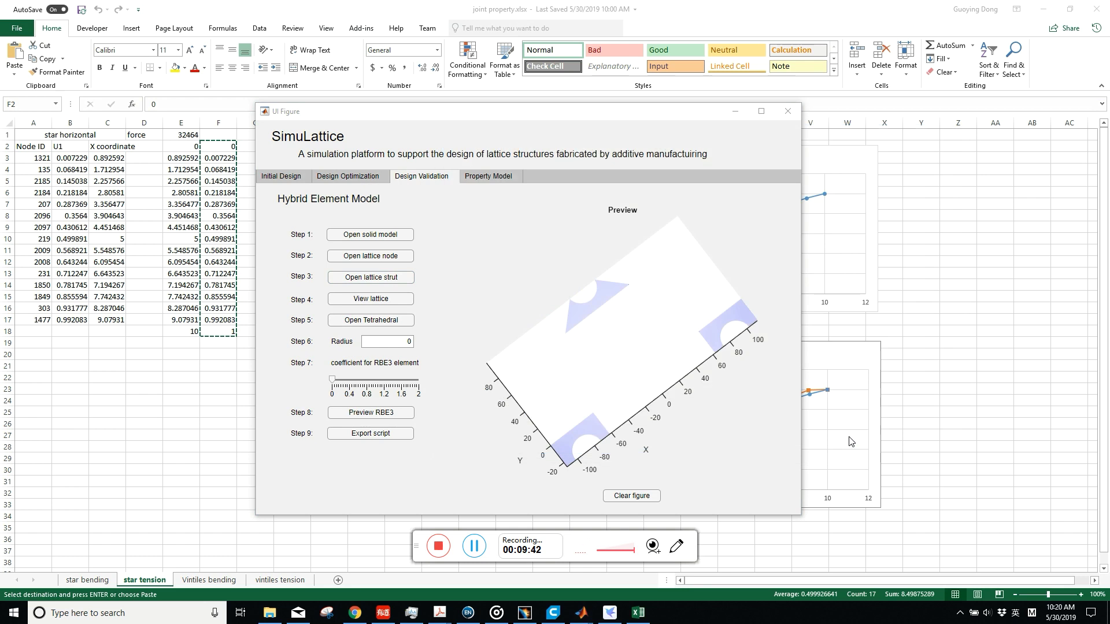
Show the lattice together with the solid parts in the preview and inspect it in 3D
{"action": "left_click", "coordinate": [404, 304]}
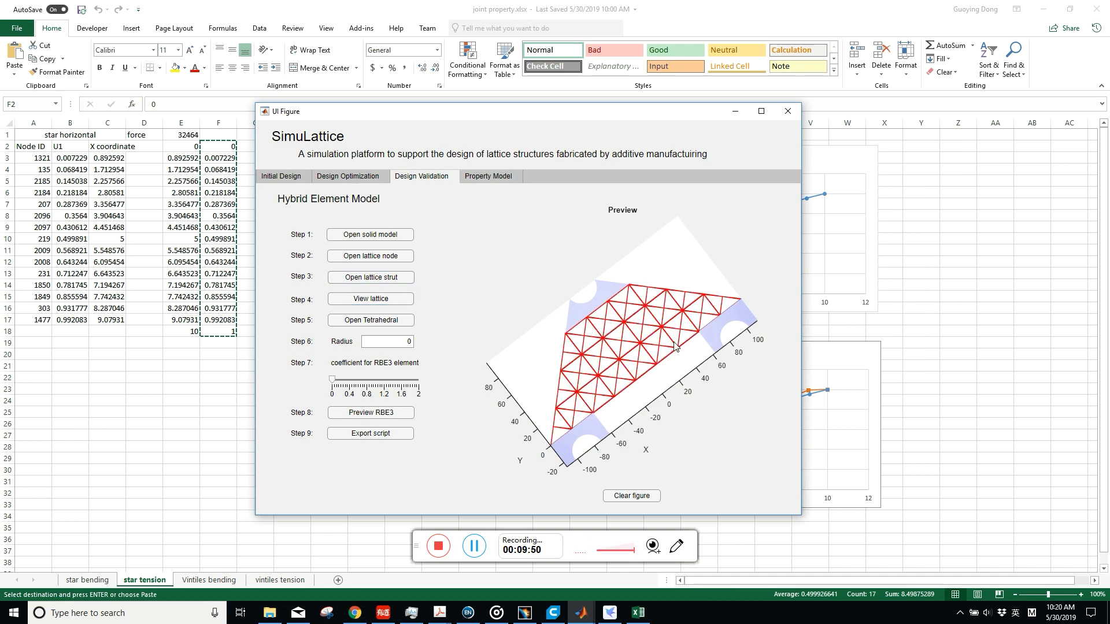
{"action": "left_click_drag", "start_coordinate": [670, 289], "coordinate": [616, 429]}
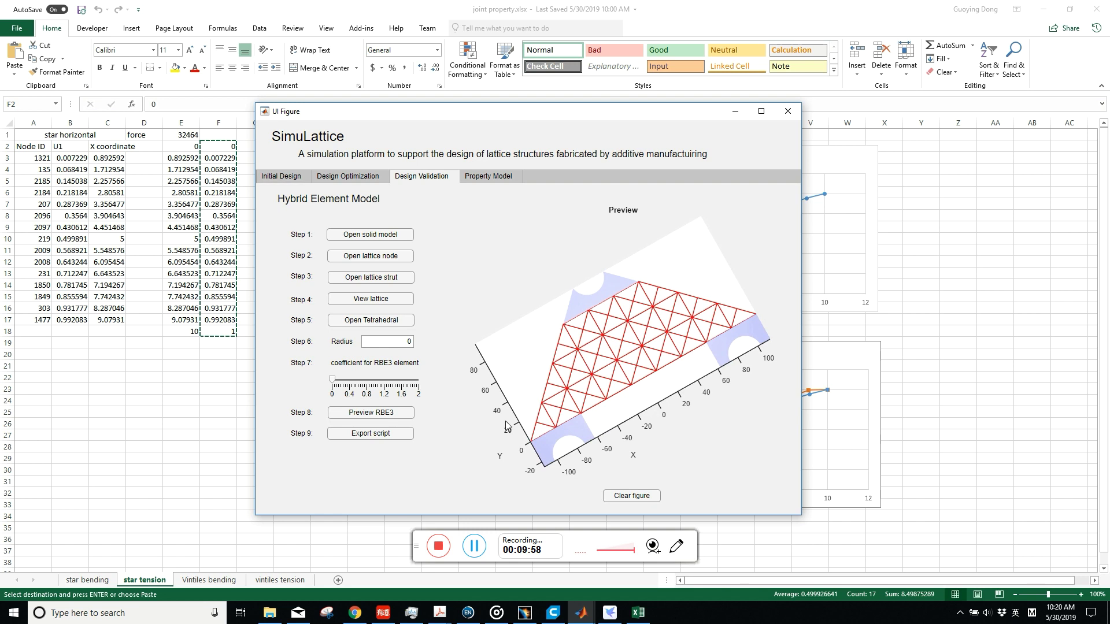
{"action": "left_click_drag", "start_coordinate": [511, 428], "coordinate": [604, 377]}
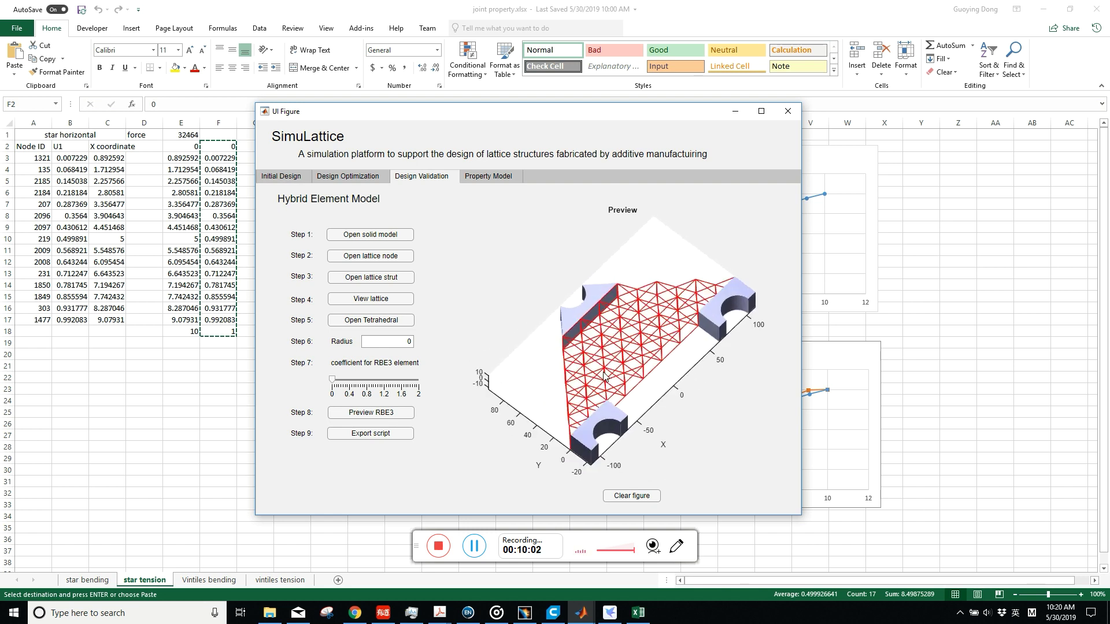
Load tetra_node.txt from the solid_lattice folder as the tetrahedral data of the hybrid element model
{"action": "left_click", "coordinate": [388, 322]}
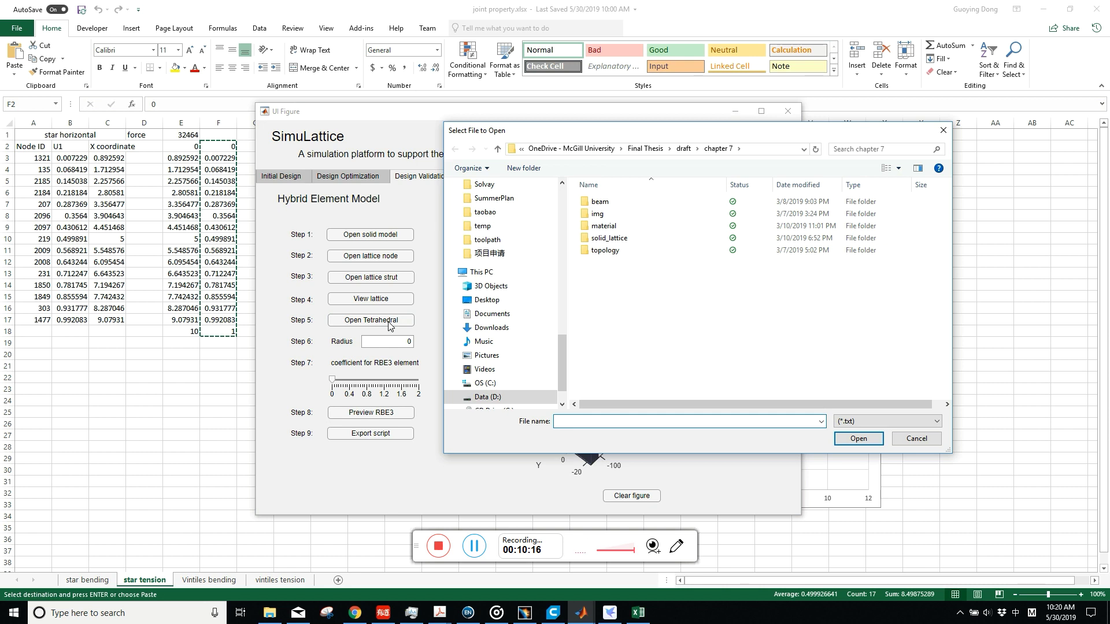
{"action": "left_click", "coordinate": [613, 241]}
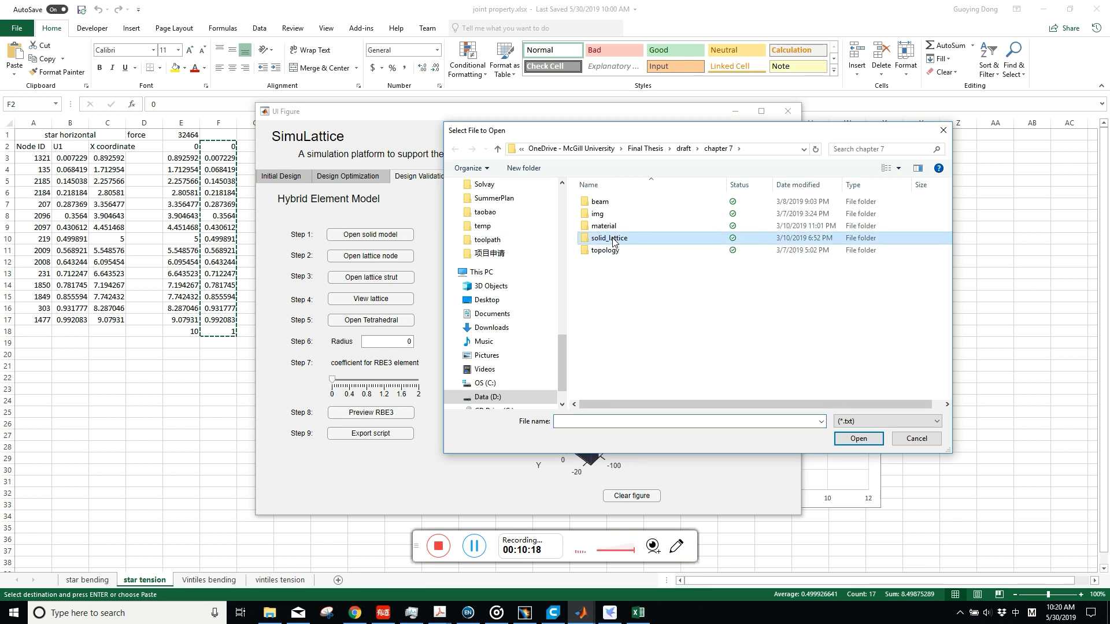
{"action": "double_click", "coordinate": [614, 241]}
{"action": "left_click", "coordinate": [612, 225]}
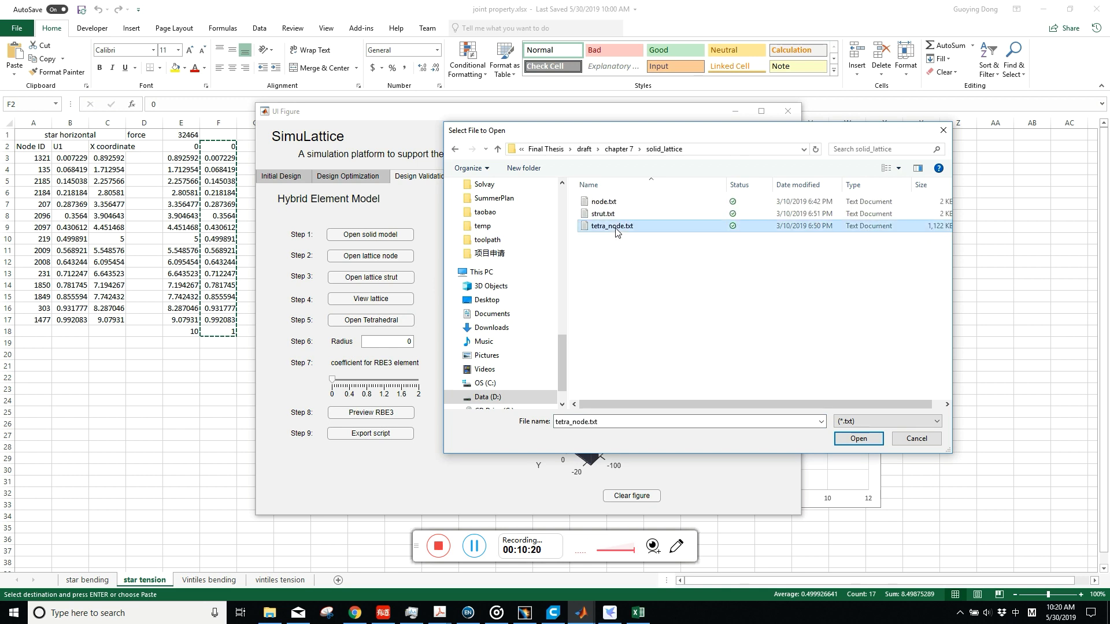
{"action": "left_click", "coordinate": [850, 440]}
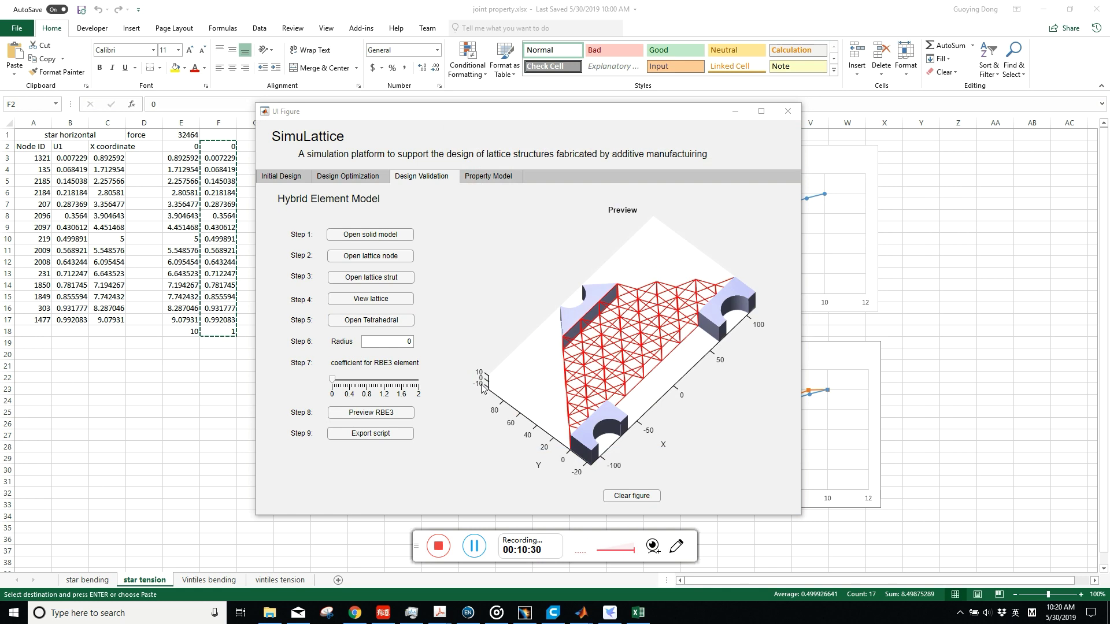
Preview the RBE3 elements with radius 1 and a coefficient of about 1.05, and export the hybrid model's script
{"action": "left_click", "coordinate": [411, 342]}
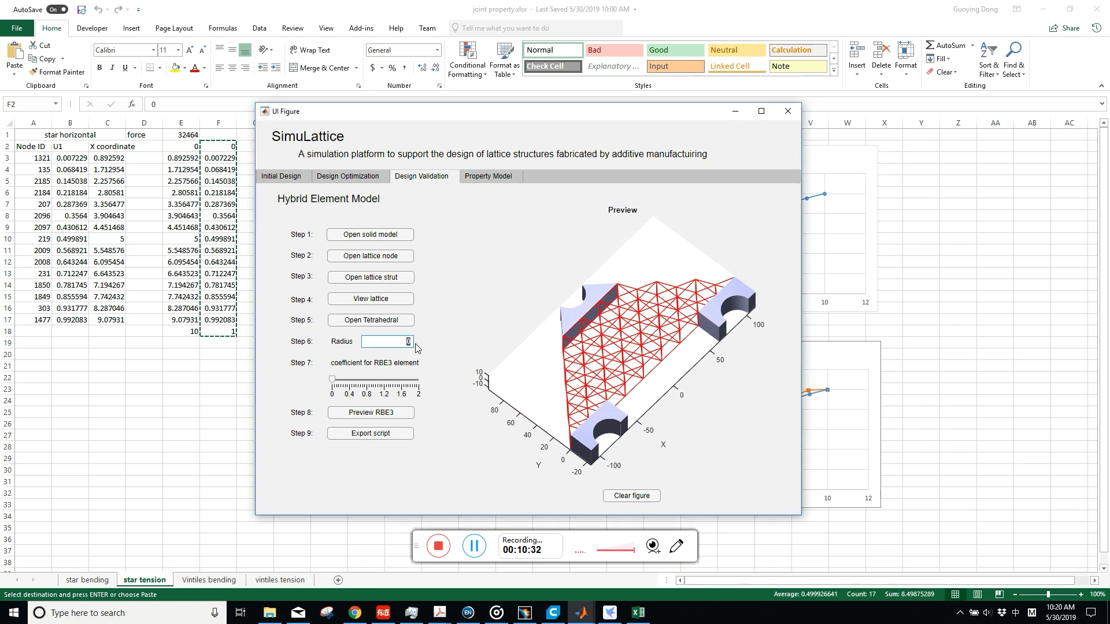
{"action": "type", "text": "1"}
{"action": "left_click_drag", "start_coordinate": [332, 380], "coordinate": [380, 392]}
{"action": "left_click", "coordinate": [381, 412]}
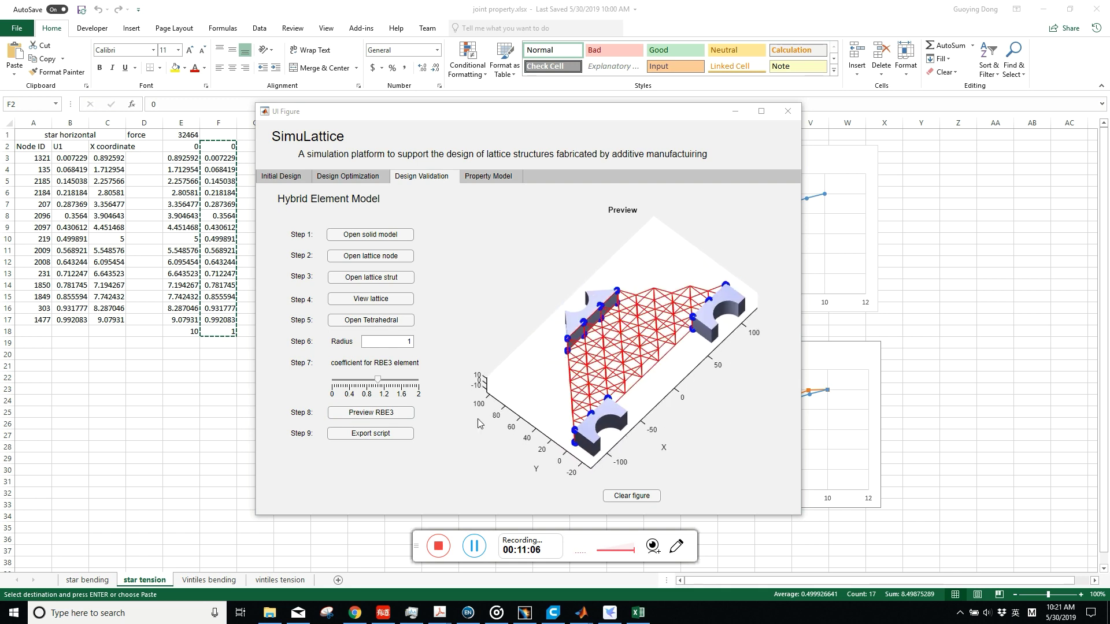
{"action": "left_click", "coordinate": [375, 438]}
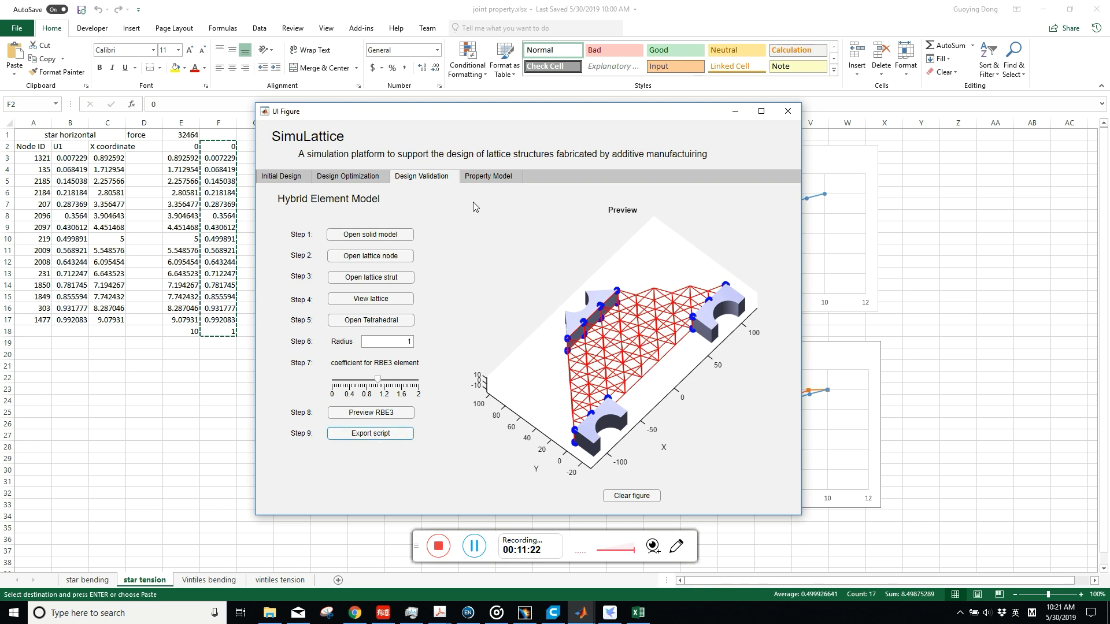
Open the as-built material property model and choose FDM as the manufacturing process and PLA as the material
{"action": "left_click", "coordinate": [488, 176]}
{"action": "left_click", "coordinate": [422, 232]}
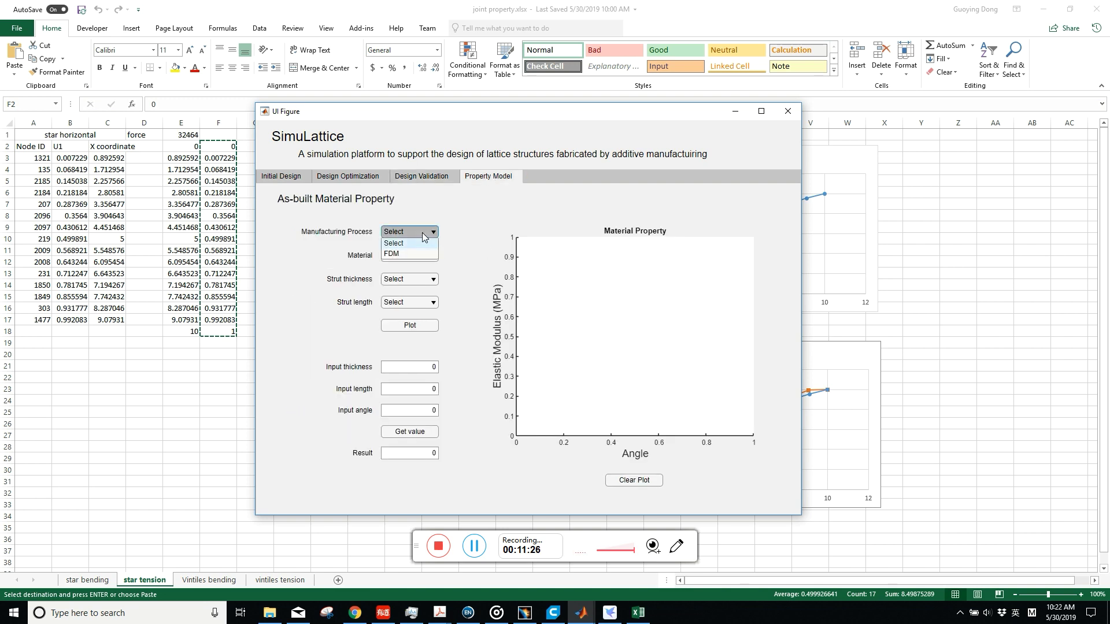
{"action": "left_click", "coordinate": [401, 255]}
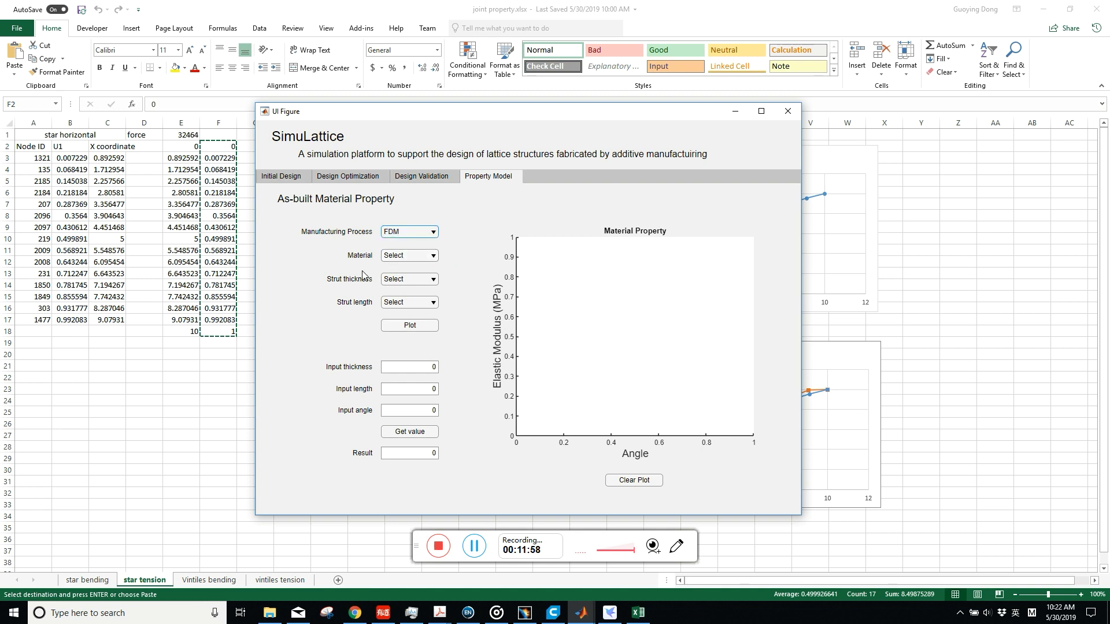
{"action": "left_click", "coordinate": [408, 255]}
{"action": "left_click", "coordinate": [404, 276]}
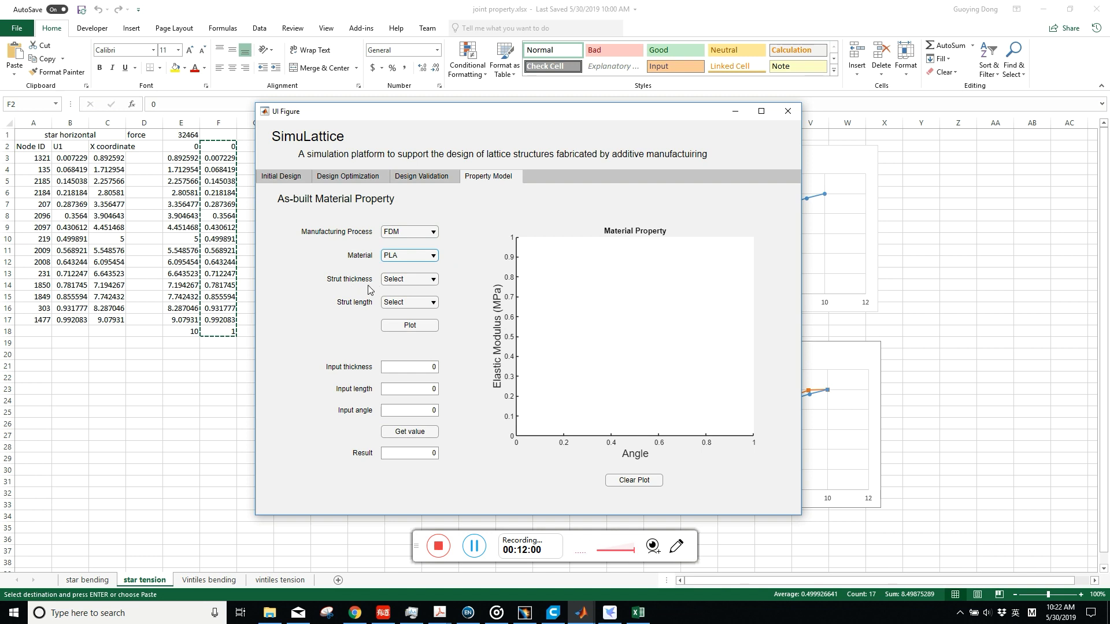
Plot the elastic modulus against angle for a strut thickness of 2 and a strut length of 20
{"action": "left_click", "coordinate": [419, 282]}
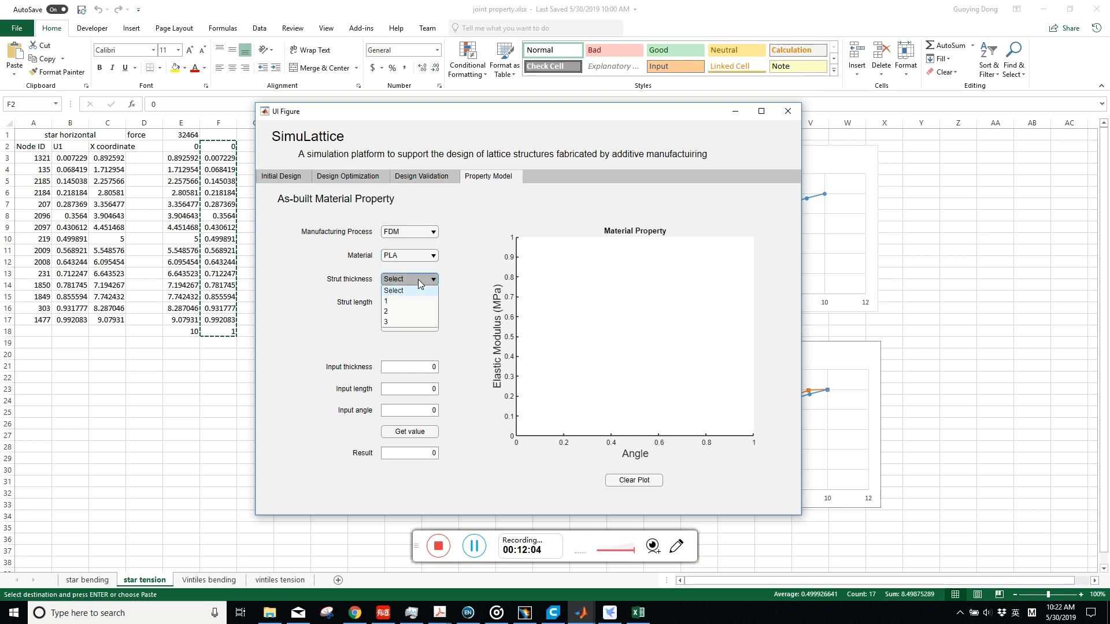
{"action": "left_click", "coordinate": [412, 311]}
{"action": "left_click", "coordinate": [407, 303]}
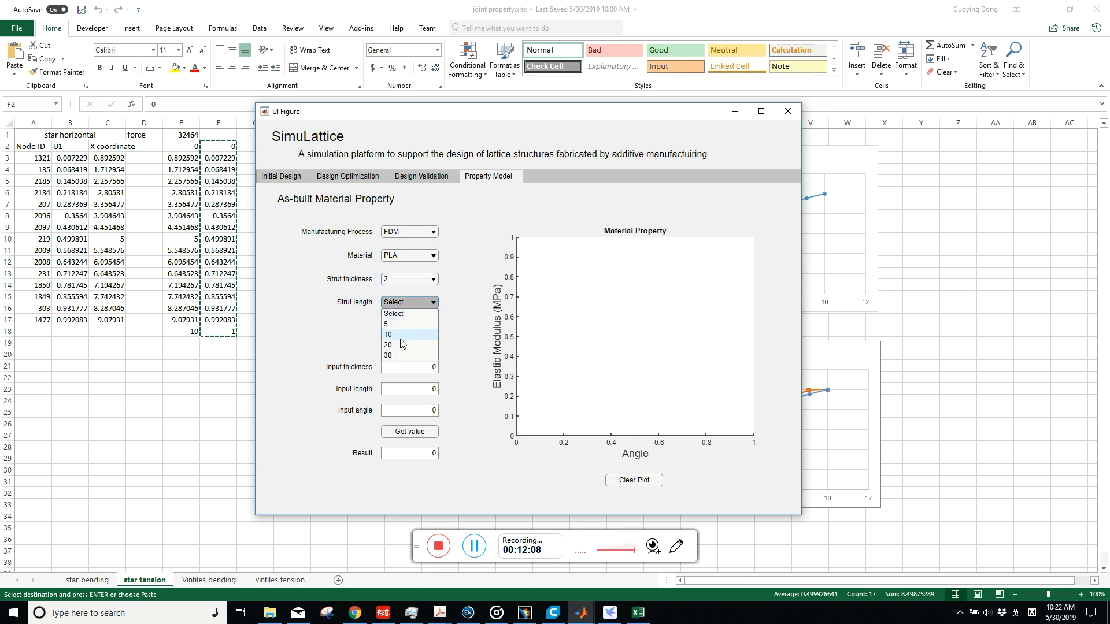
{"action": "left_click", "coordinate": [403, 345]}
{"action": "left_click", "coordinate": [416, 327]}
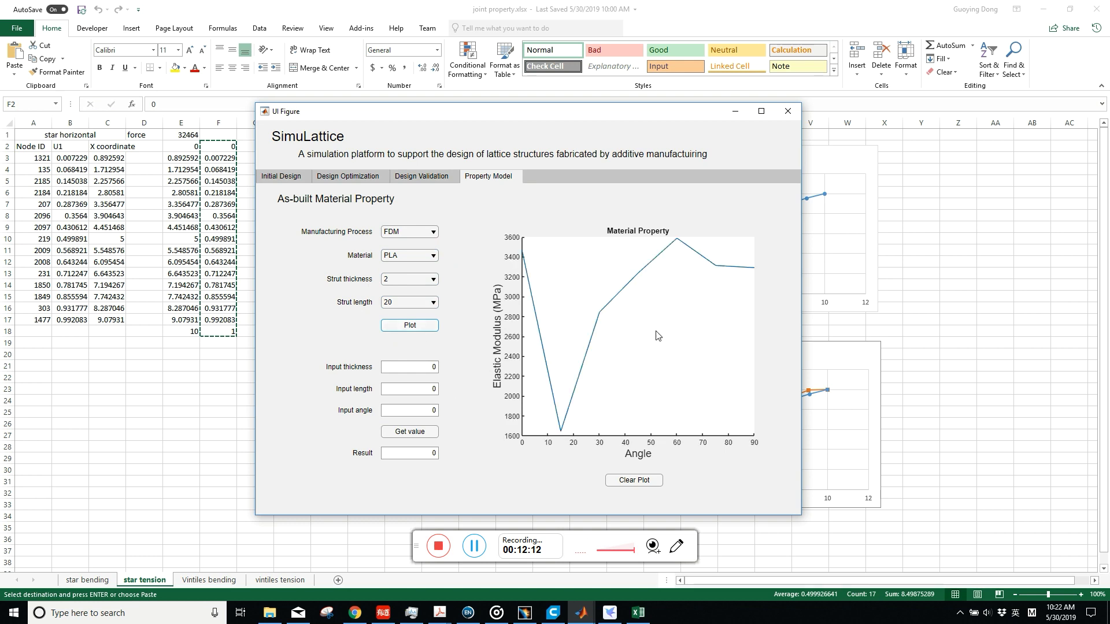
Add modulus curves for strut lengths 10 and 5 to the same material property plot
{"action": "left_click", "coordinate": [415, 305]}
{"action": "left_click", "coordinate": [414, 335]}
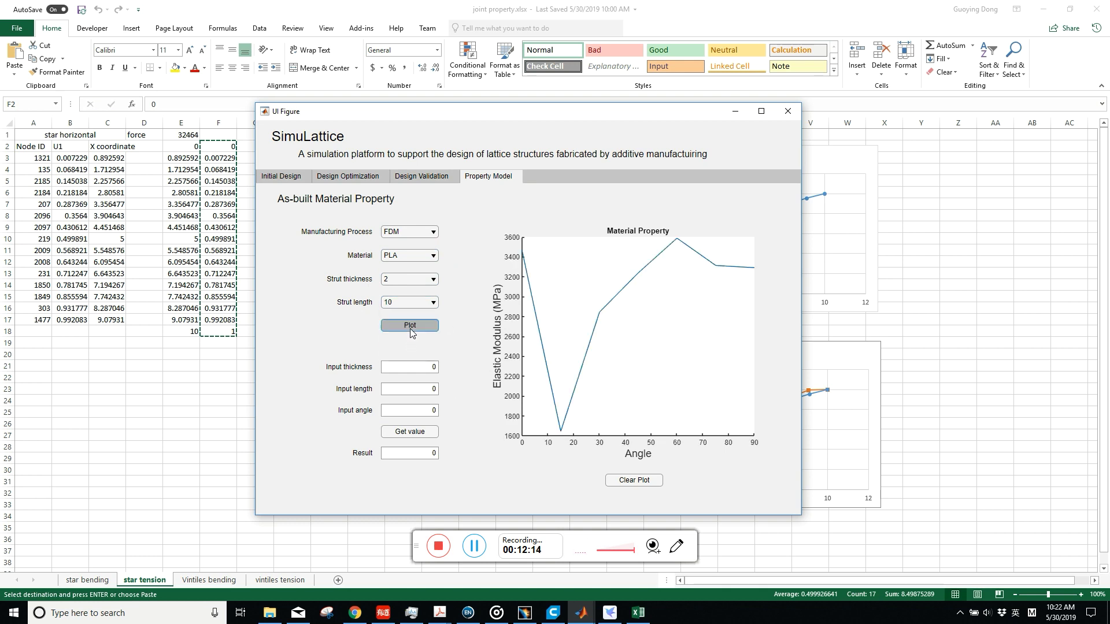
{"action": "left_click", "coordinate": [414, 328]}
{"action": "left_click", "coordinate": [417, 307]}
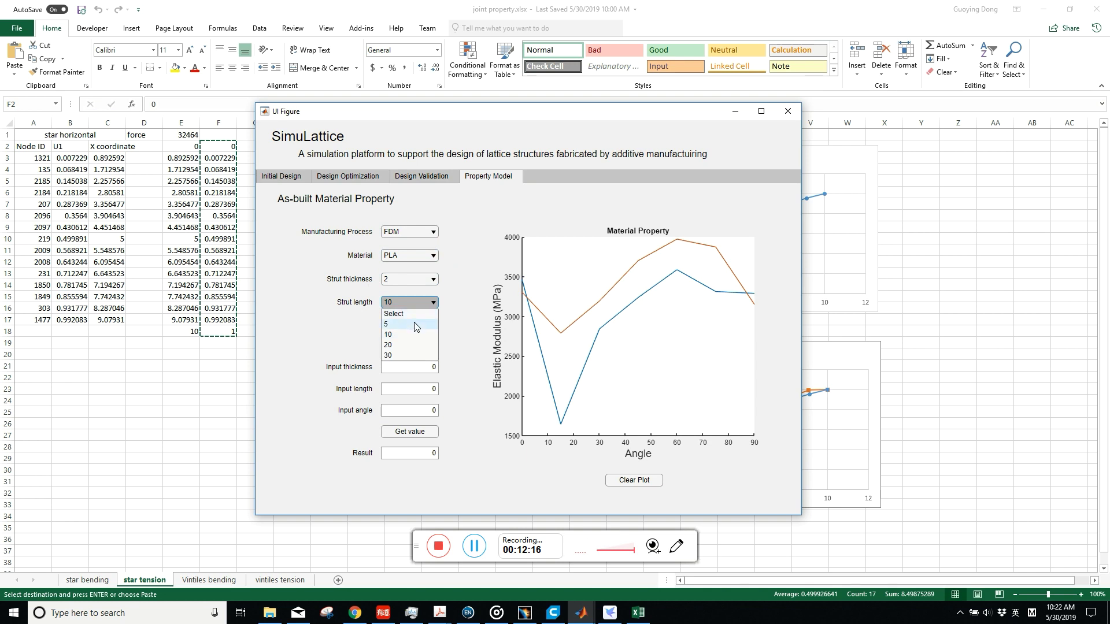
{"action": "left_click", "coordinate": [416, 324]}
{"action": "left_click", "coordinate": [415, 327]}
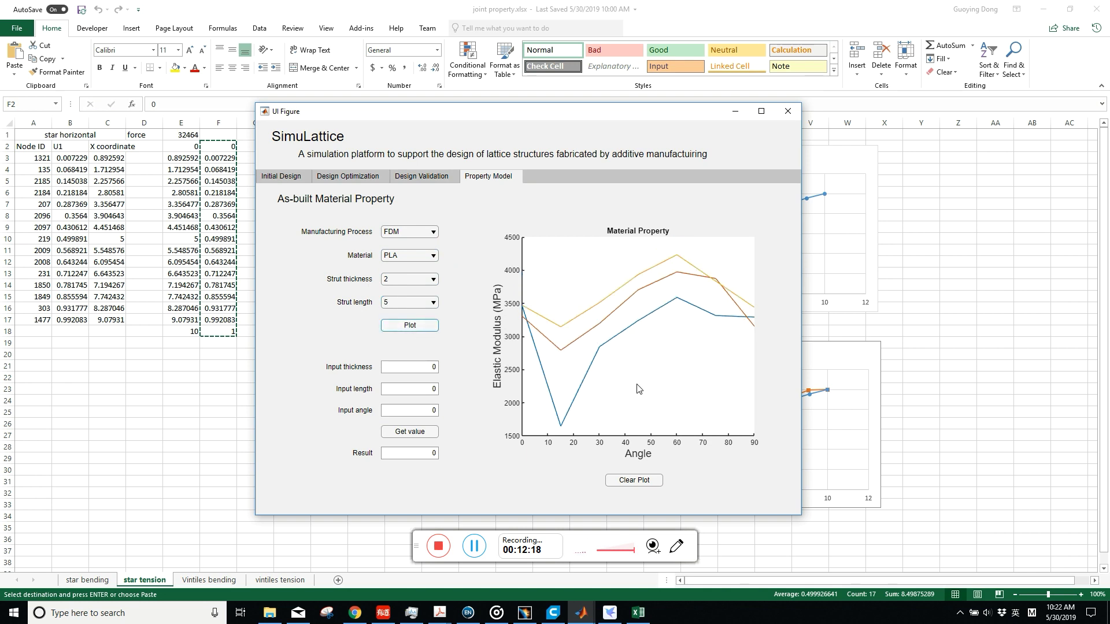
Calculate the material property value for an input thickness of 1.5, length of 16 and angle of 36
{"action": "double_click", "coordinate": [438, 372]}
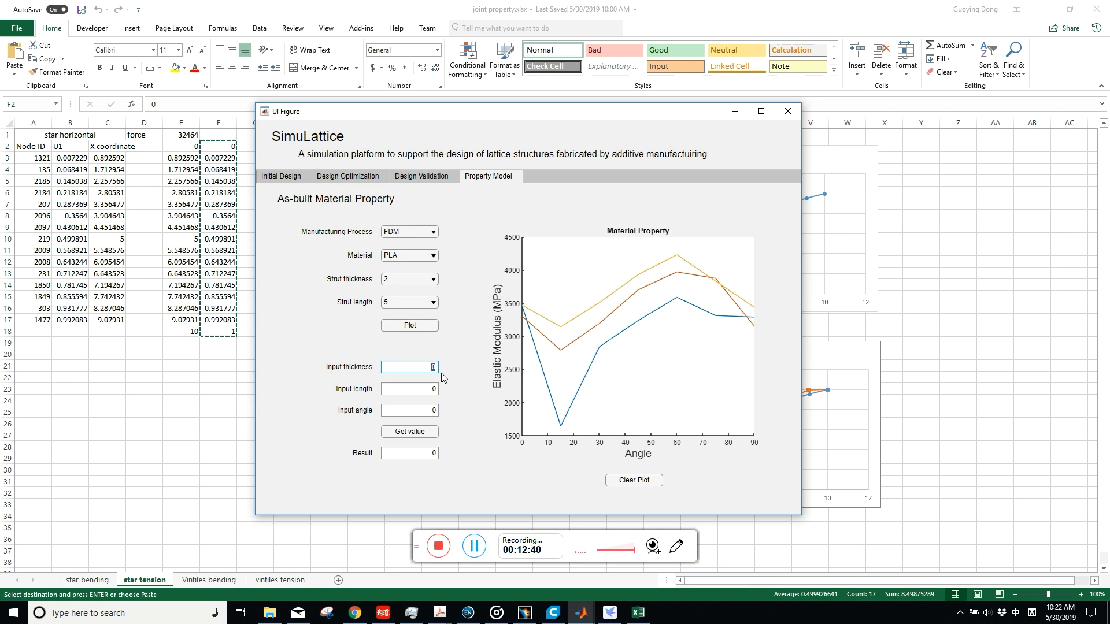
{"action": "type", "text": "1.5"}
{"action": "left_click", "coordinate": [422, 389]}
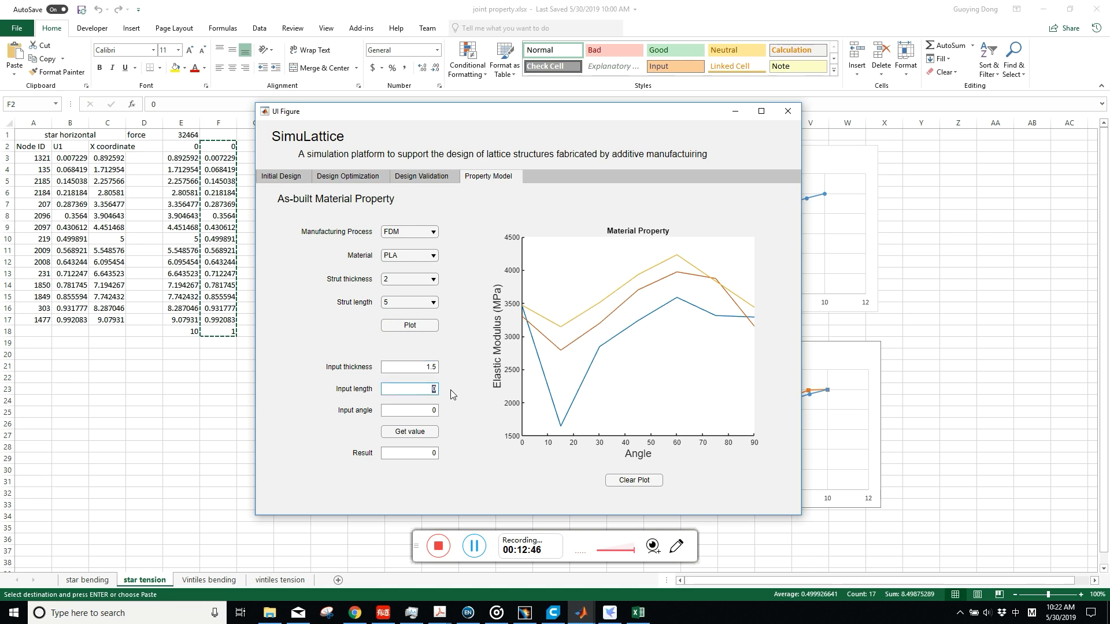
{"action": "left_click", "coordinate": [427, 410]}
{"action": "type", "text": "36"}
{"action": "left_click", "coordinate": [416, 434]}
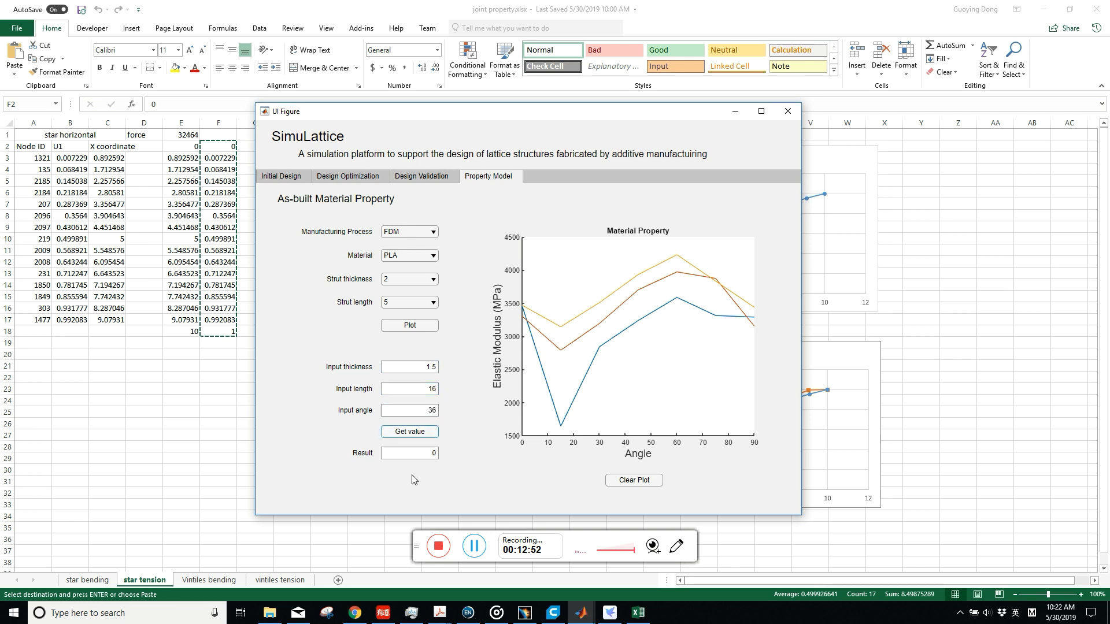